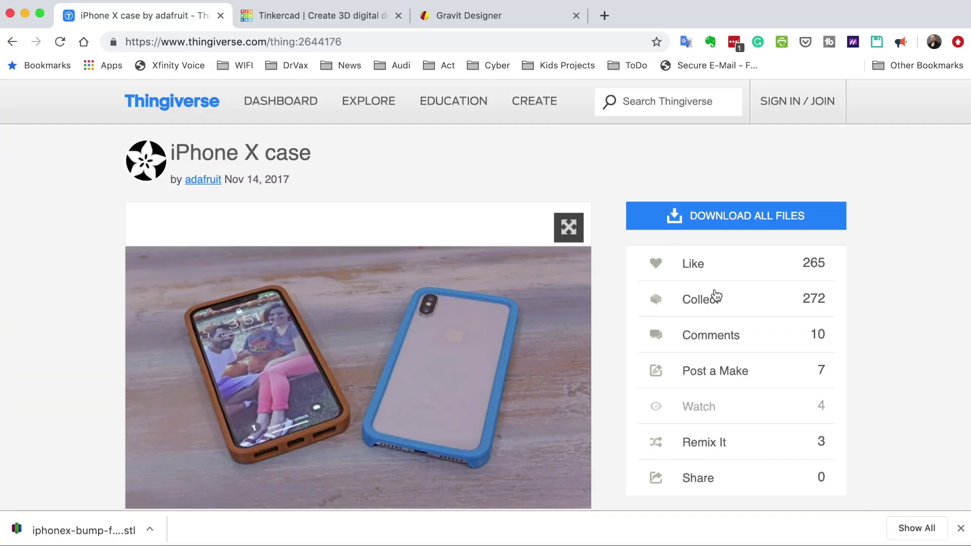
Look through the iPhone X case page, enlarge the photo of the case's back crossbar, and open the thing's files
scroll(333, 324, down, 5)
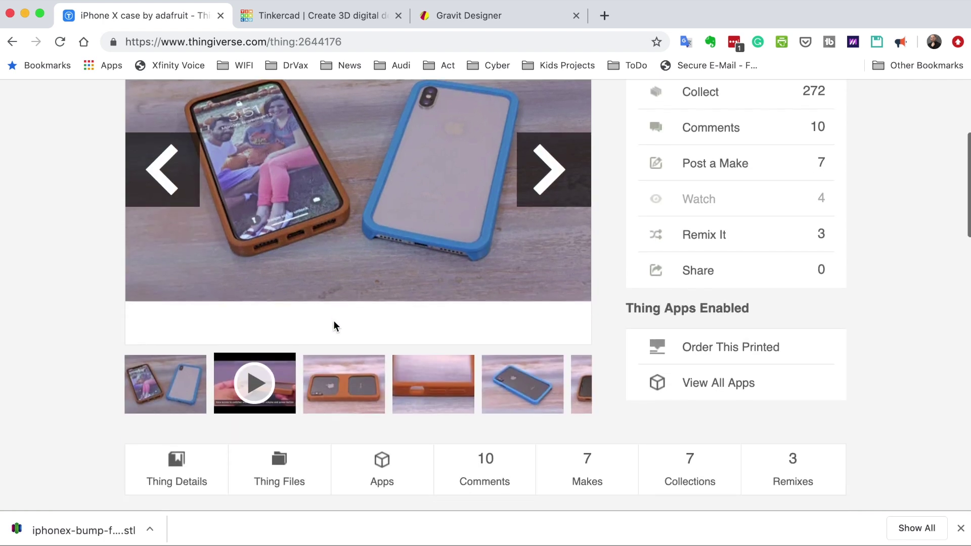
scroll(334, 326, down, 1)
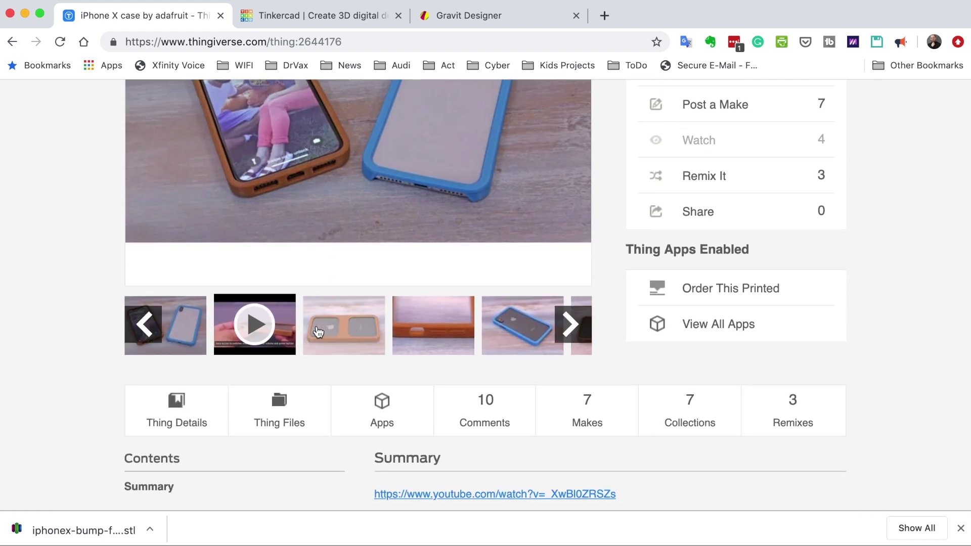
click(344, 332)
scroll(343, 334, up, 3)
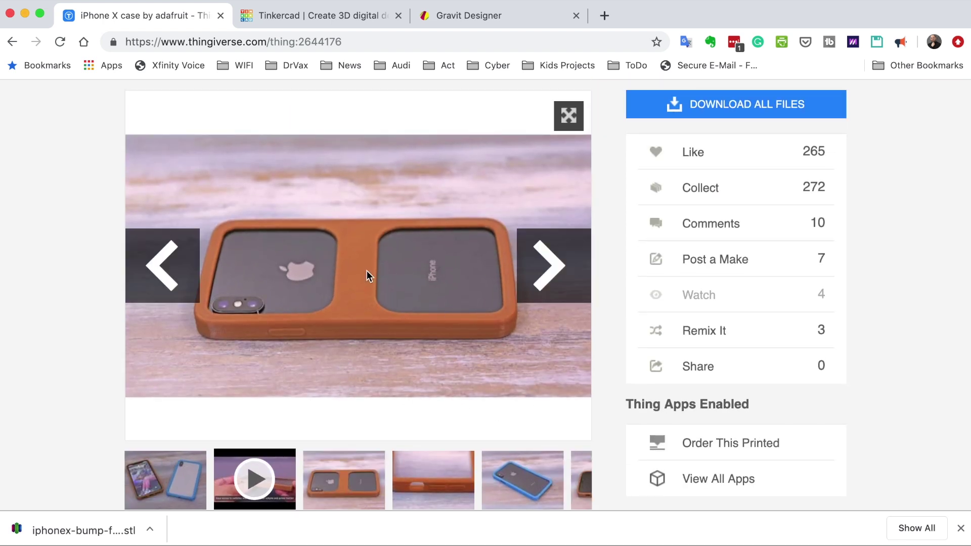
scroll(366, 271, down, 5)
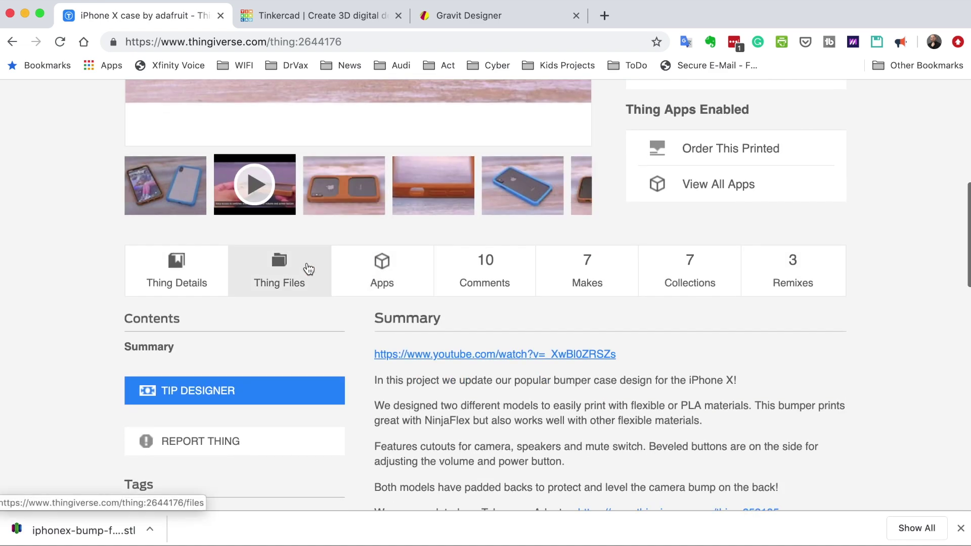
click(308, 268)
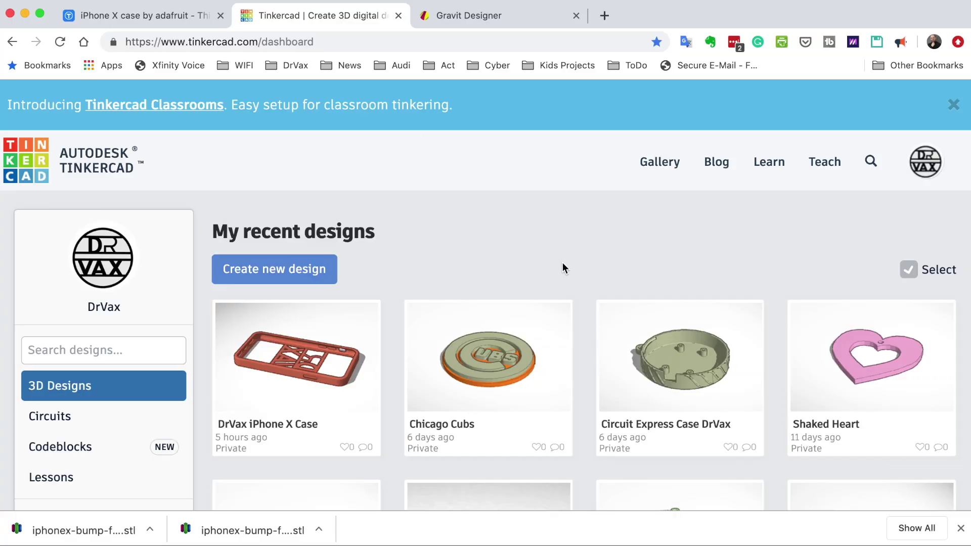
Switch to Tinkercad, start a new design, and import iphonex-bump-flex.stl from the AAA Prints for Video folder at scale 100
click(954, 106)
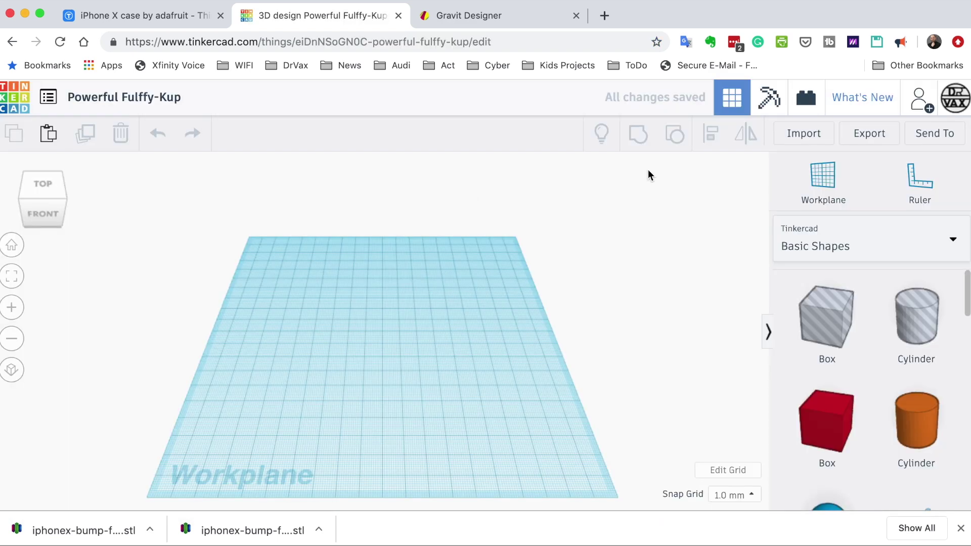
click(798, 140)
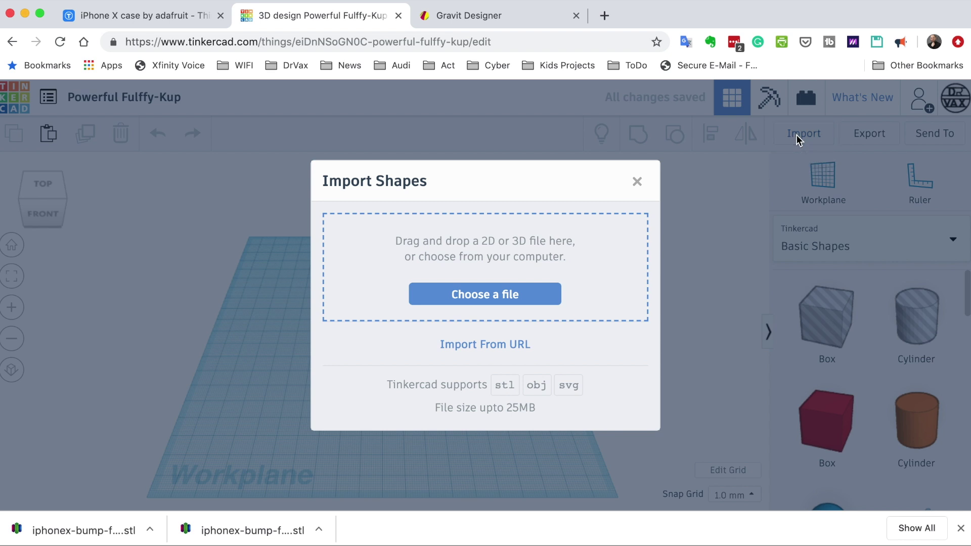
click(511, 298)
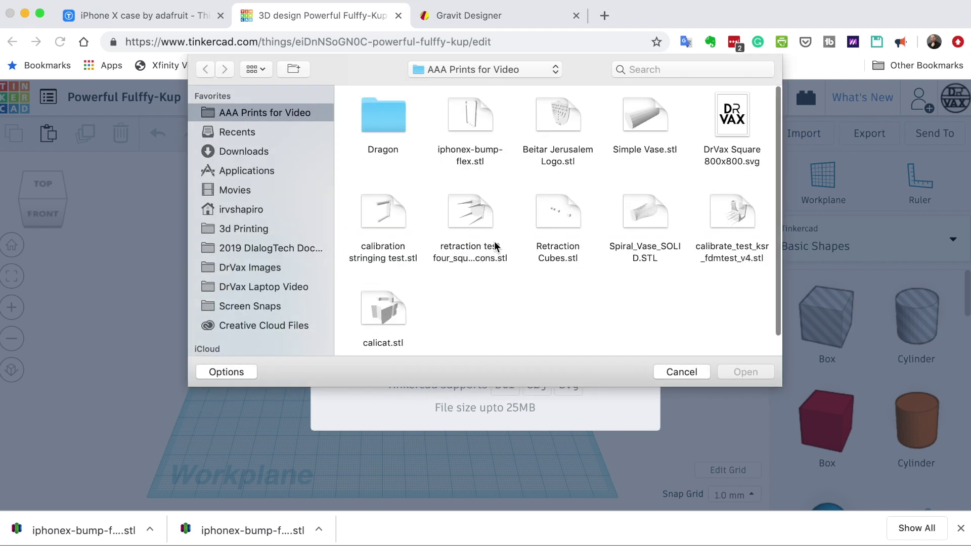
scroll(487, 267, down, 1)
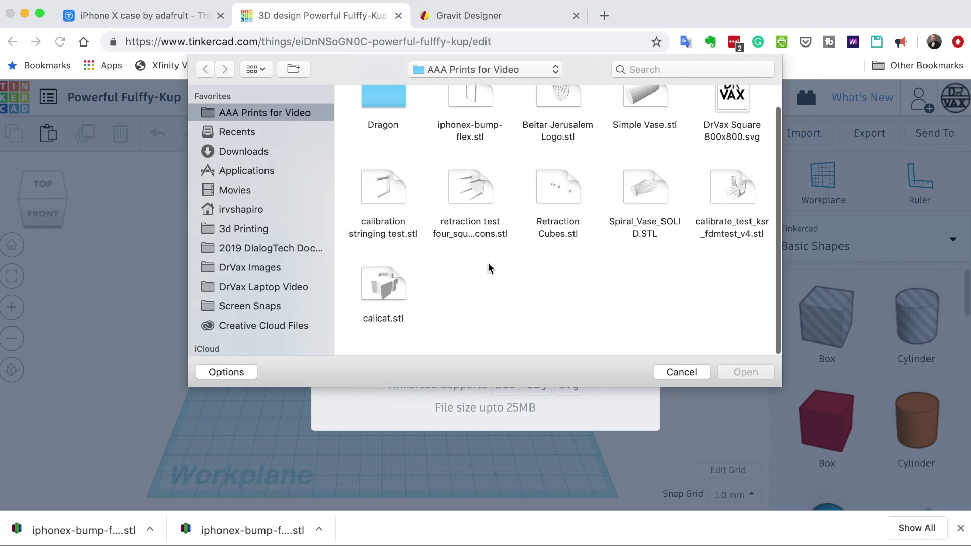
scroll(488, 266, up, 1)
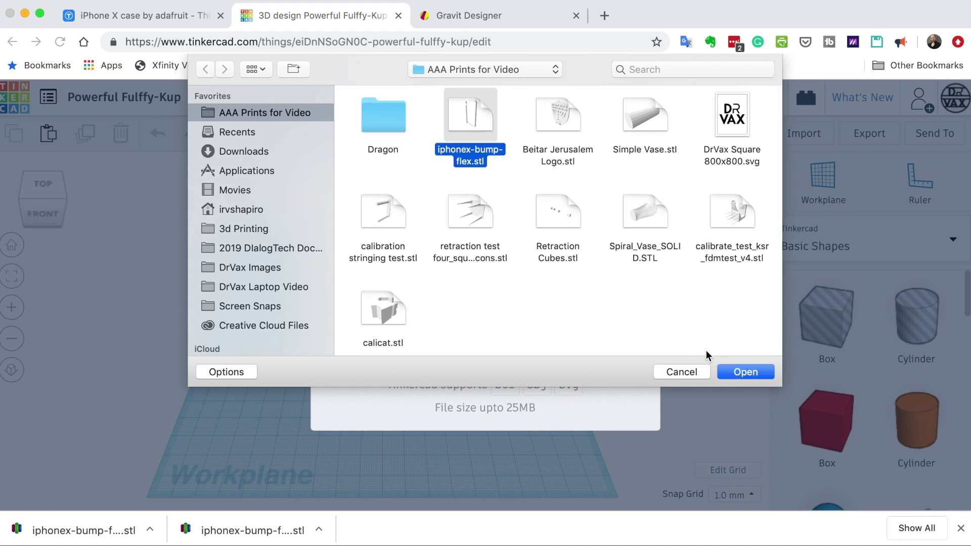
click(744, 378)
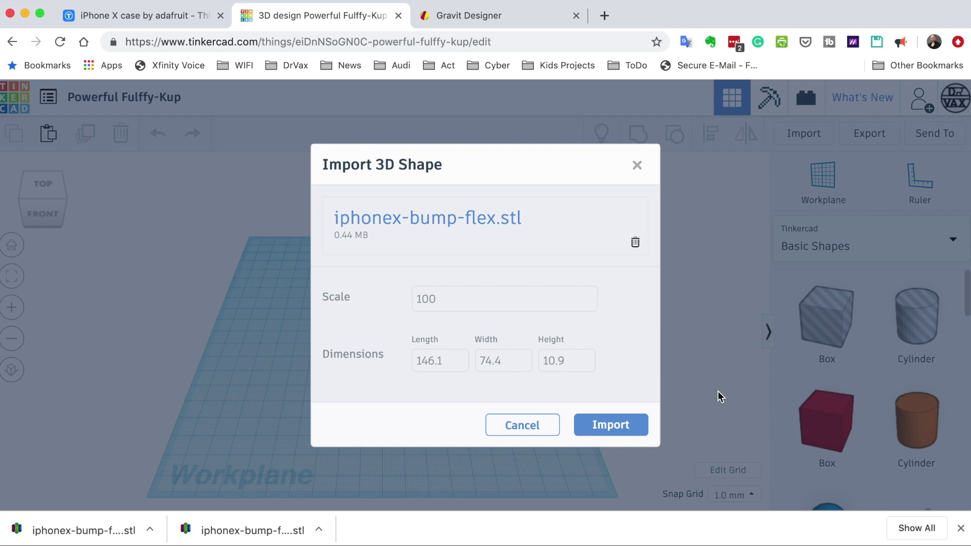
click(620, 428)
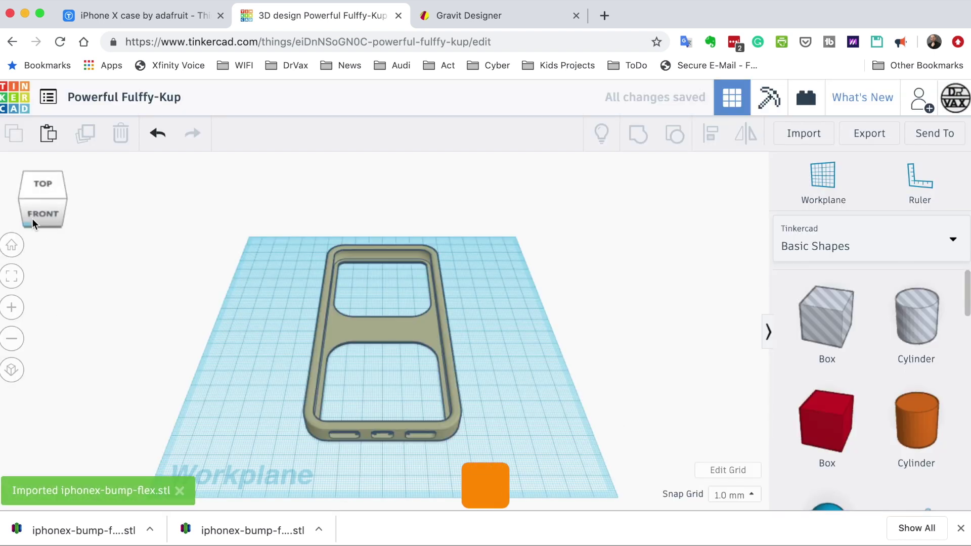
Add a 20 mm box hole and place it over the crossbar in the middle of the phone case
click(44, 189)
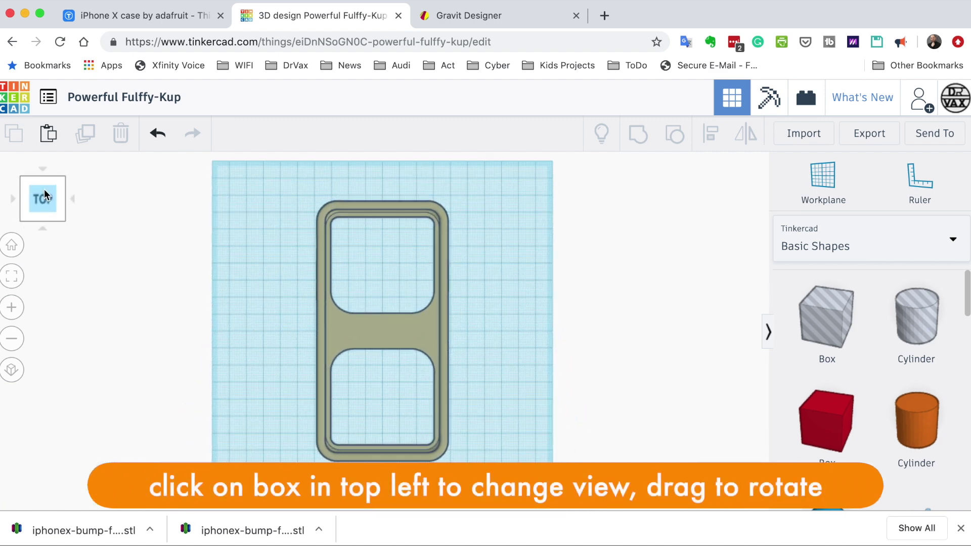
mouse_move(46, 203)
mouse_down()
mouse_move(48, 175)
mouse_move(48, 186)
mouse_move(82, 187)
mouse_move(49, 191)
mouse_move(44, 182)
mouse_move(48, 189)
mouse_up()
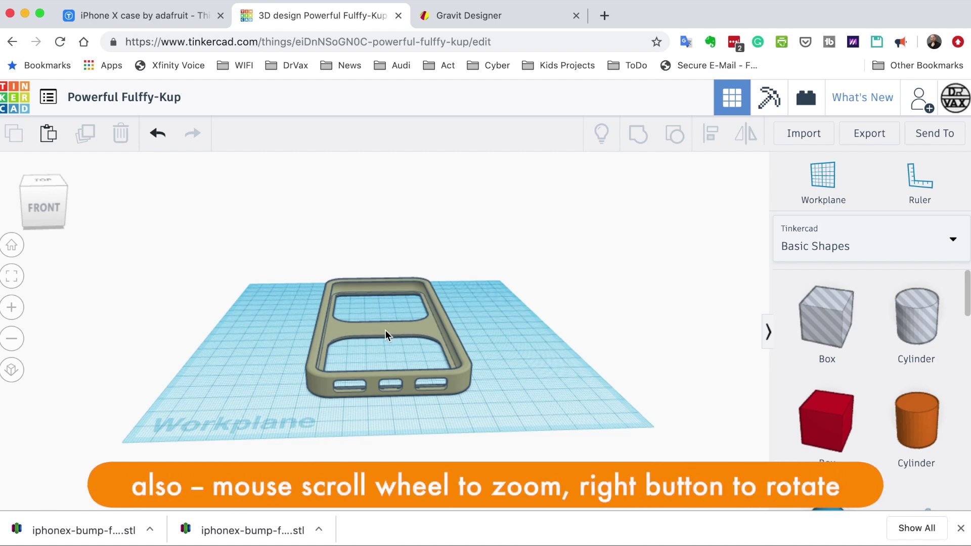
click(48, 182)
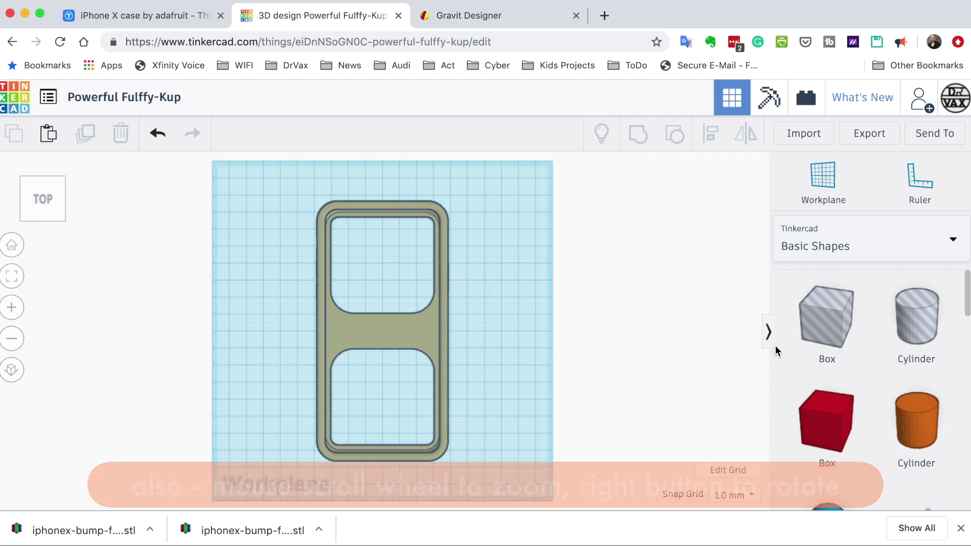
drag(825, 325, 514, 350)
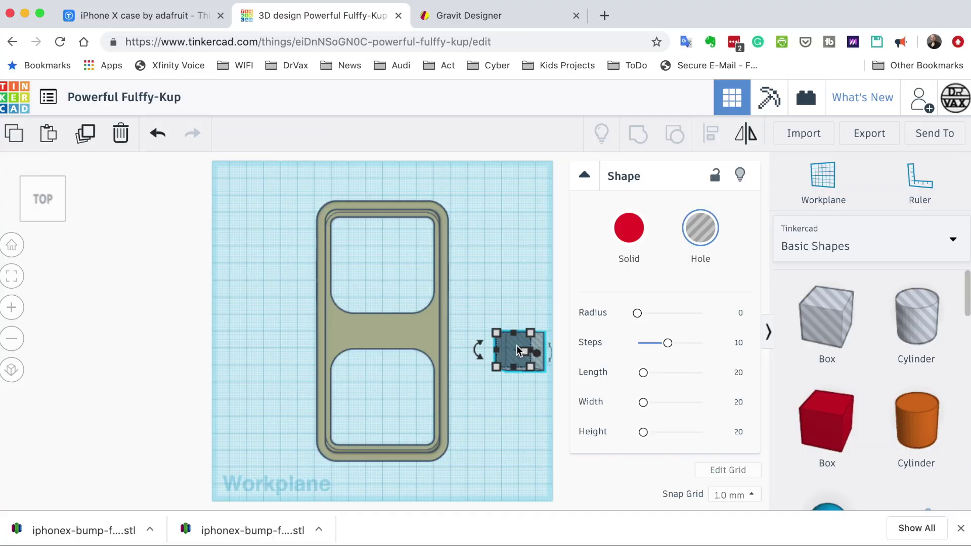
drag(513, 346, 353, 328)
Stretch the box hole over the whole crossbar, making it 58 mm along the case and nearly reaching both inner side walls
click(11, 371)
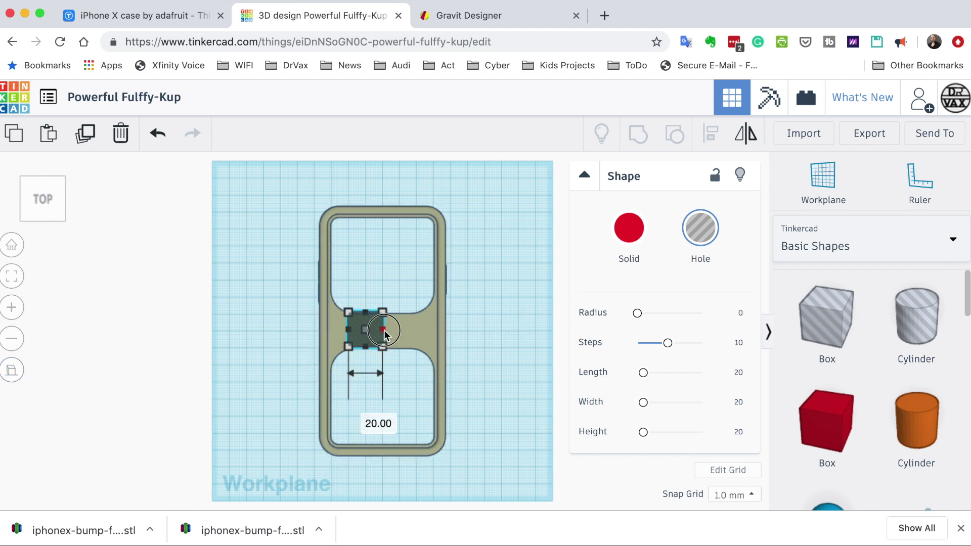
drag(384, 331, 424, 333)
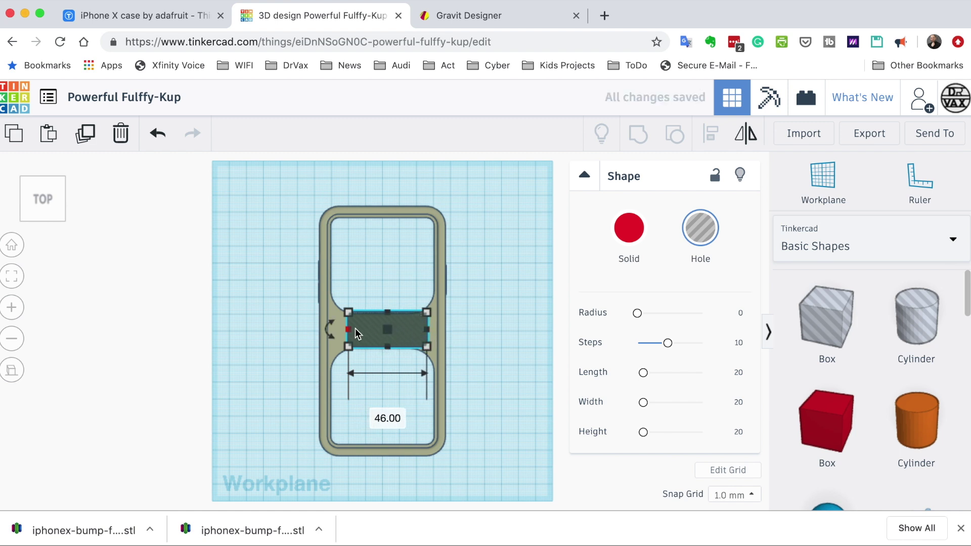
drag(350, 334, 336, 335)
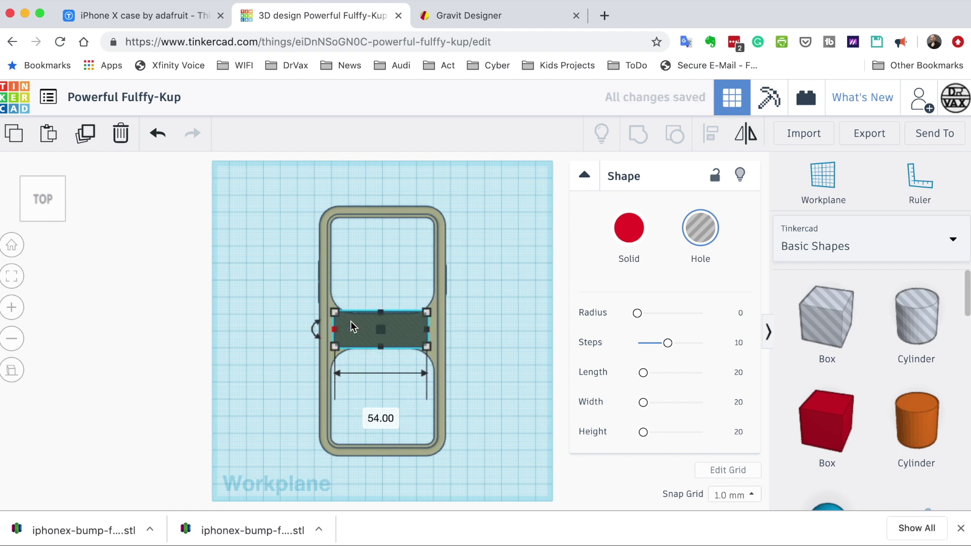
drag(381, 314, 381, 275)
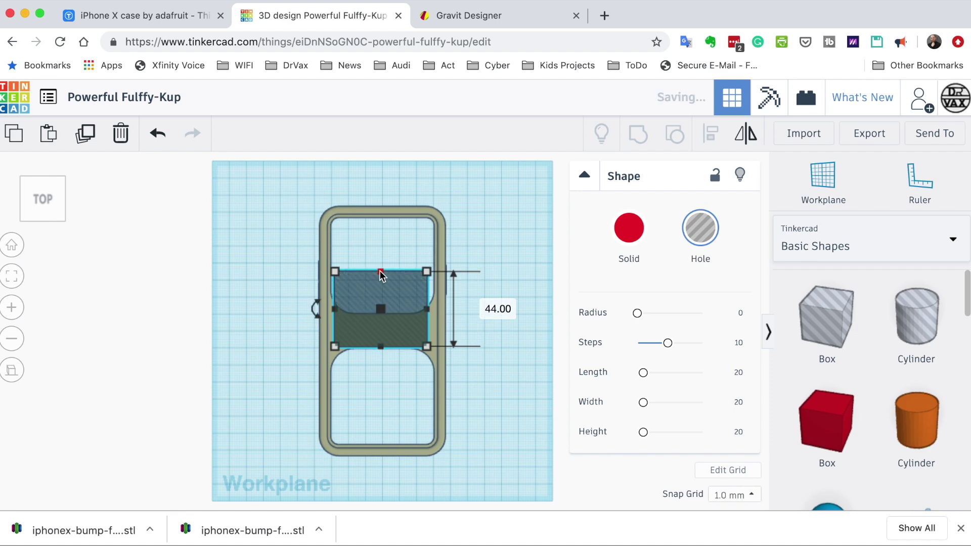
drag(380, 347, 380, 369)
scroll(380, 370, up, 5)
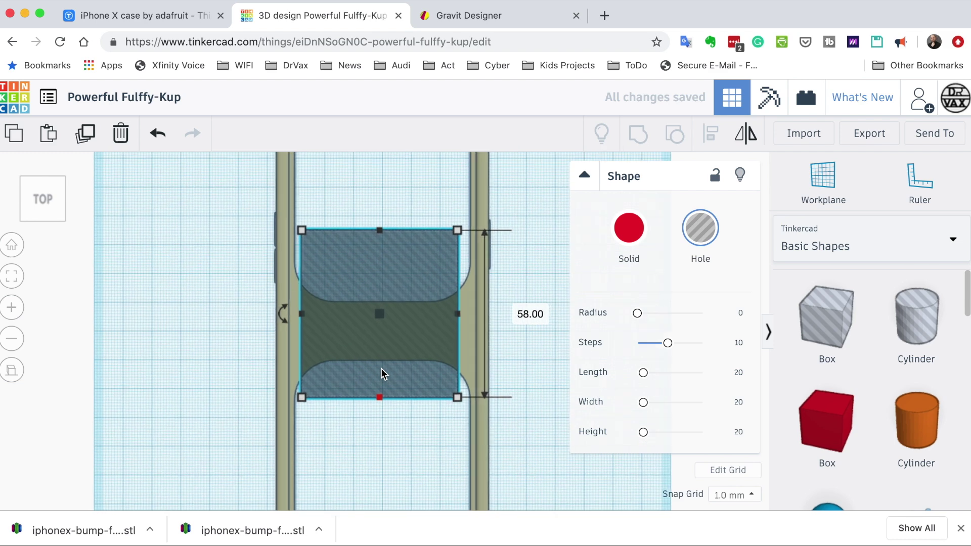
drag(498, 307, 516, 307)
drag(258, 307, 251, 305)
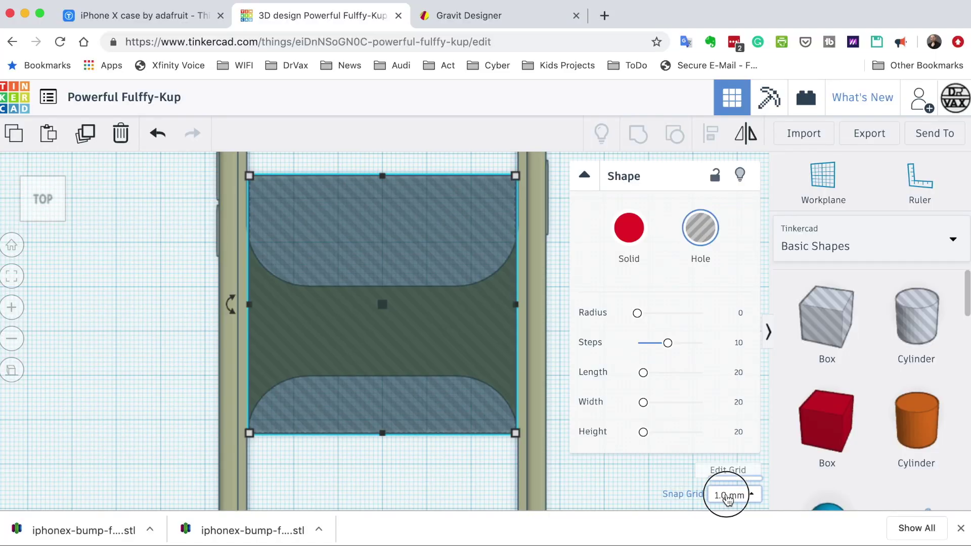
Set the snap grid to 0.1 mm and widen the box hole to 60.8 mm to meet the case's inner side walls
click(729, 496)
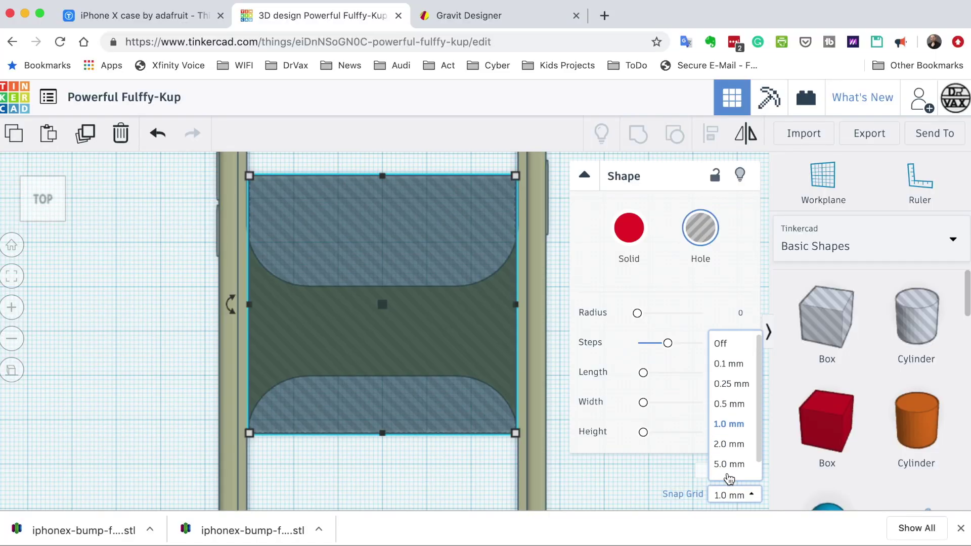
click(732, 367)
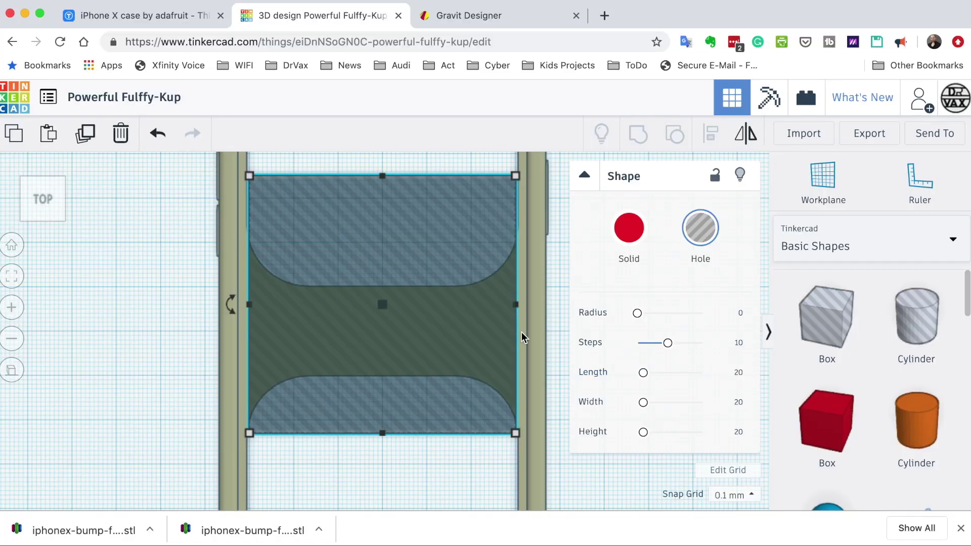
click(515, 305)
drag(514, 306, 518, 306)
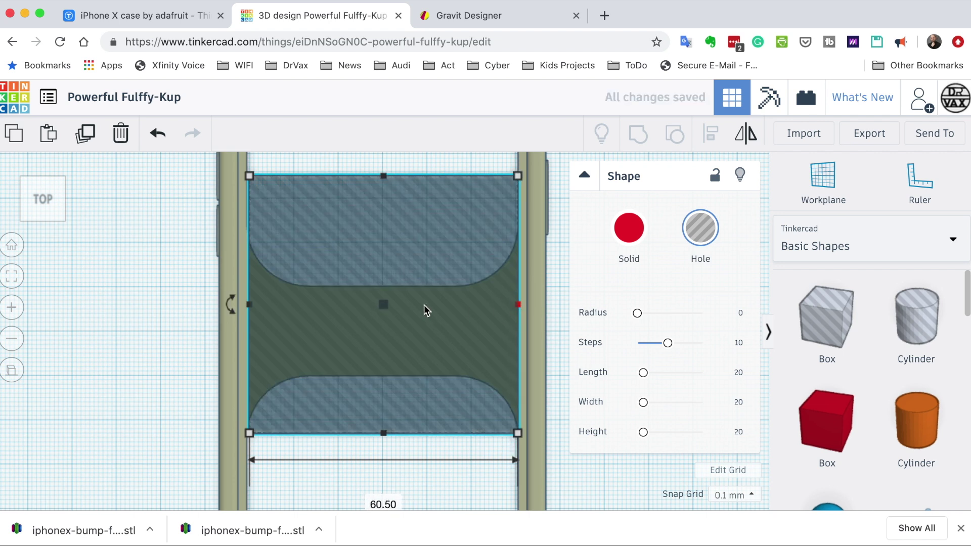
click(250, 306)
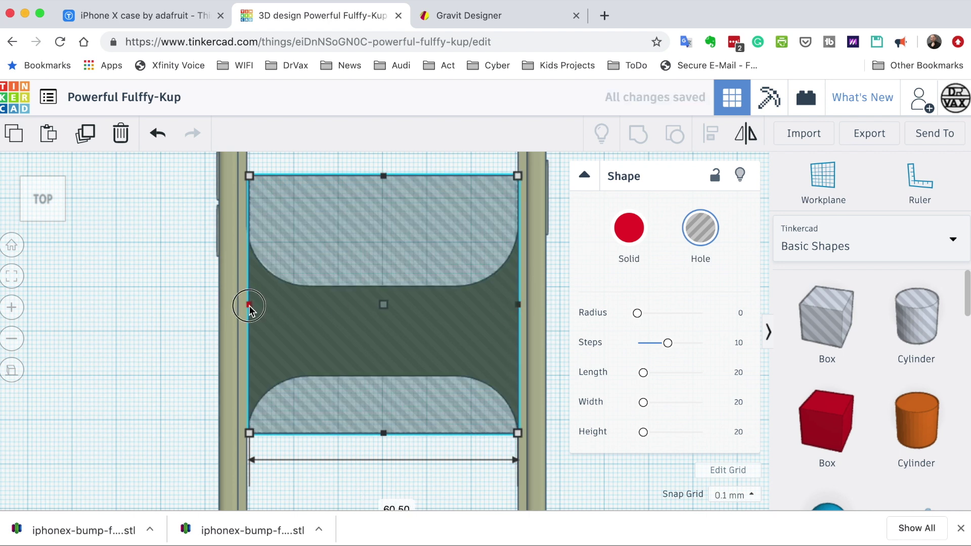
drag(248, 304, 251, 305)
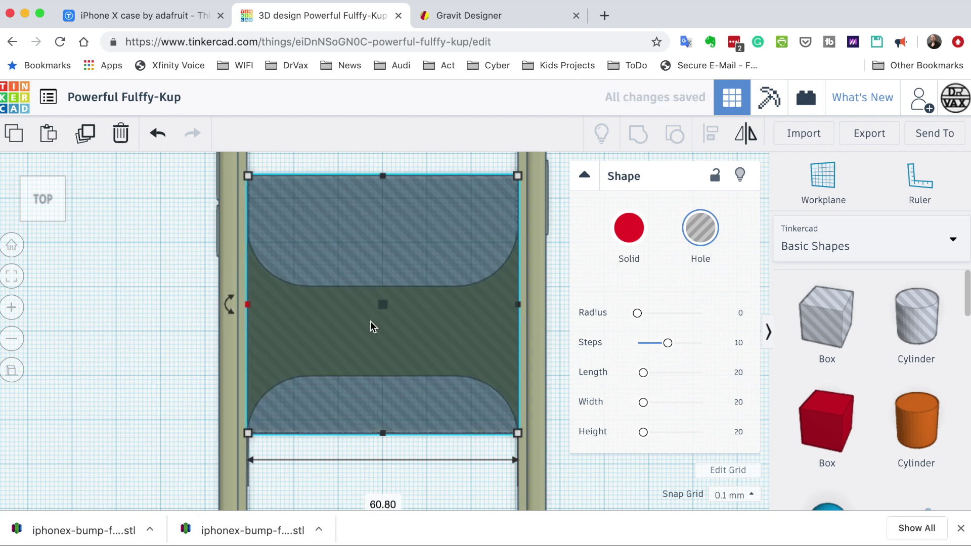
Lower the box hole to 3.8 mm below the workplane so it passes fully through the case's back
click(11, 246)
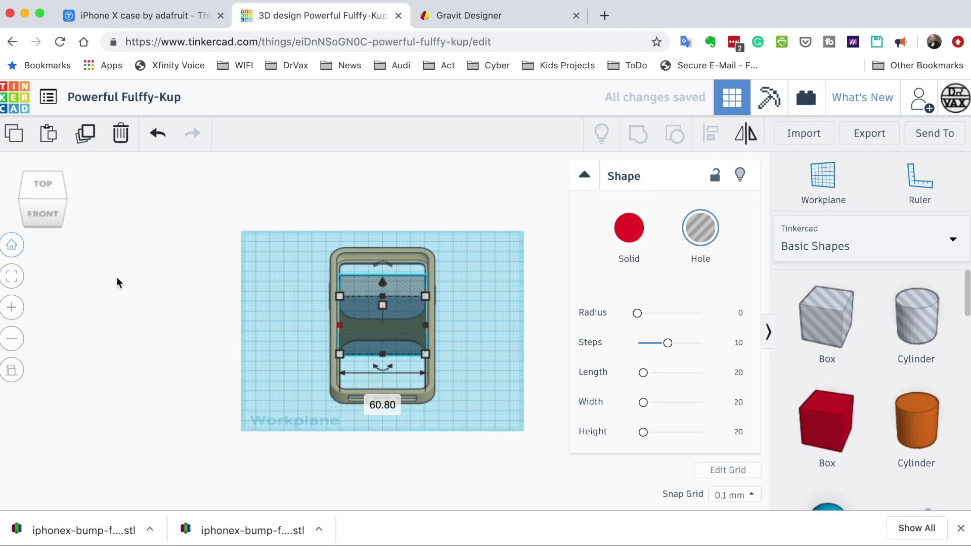
scroll(496, 316, down, 2)
scroll(496, 316, up, 4)
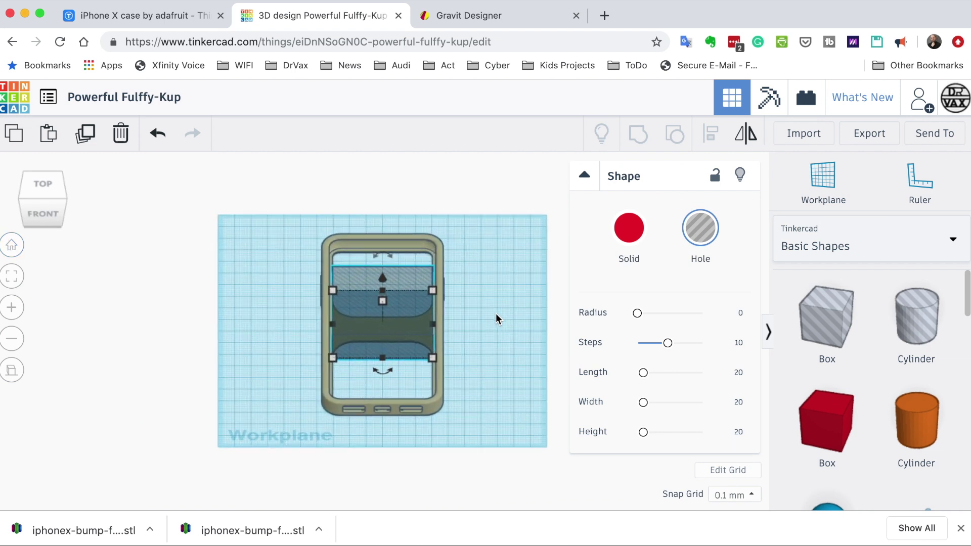
drag(495, 318, 493, 355)
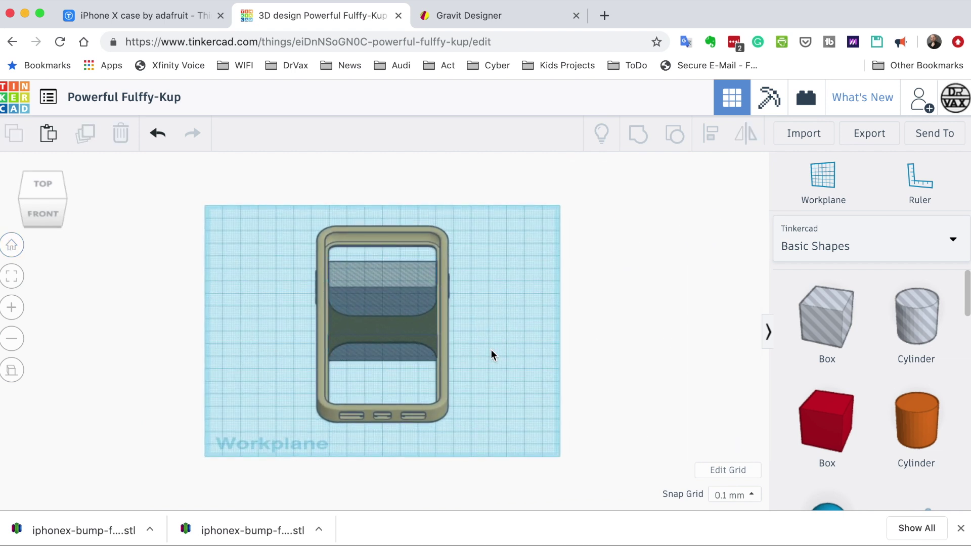
right_drag(492, 322, 507, 265)
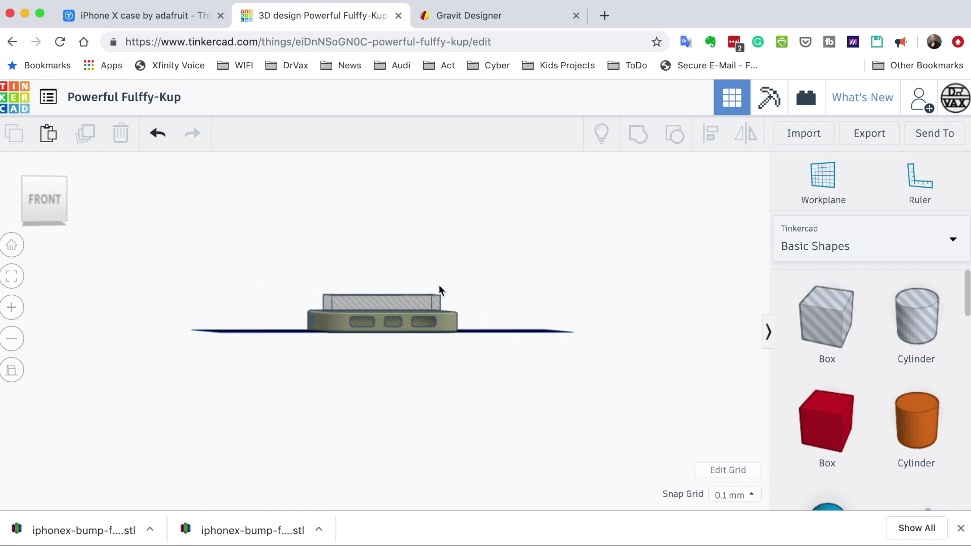
click(403, 306)
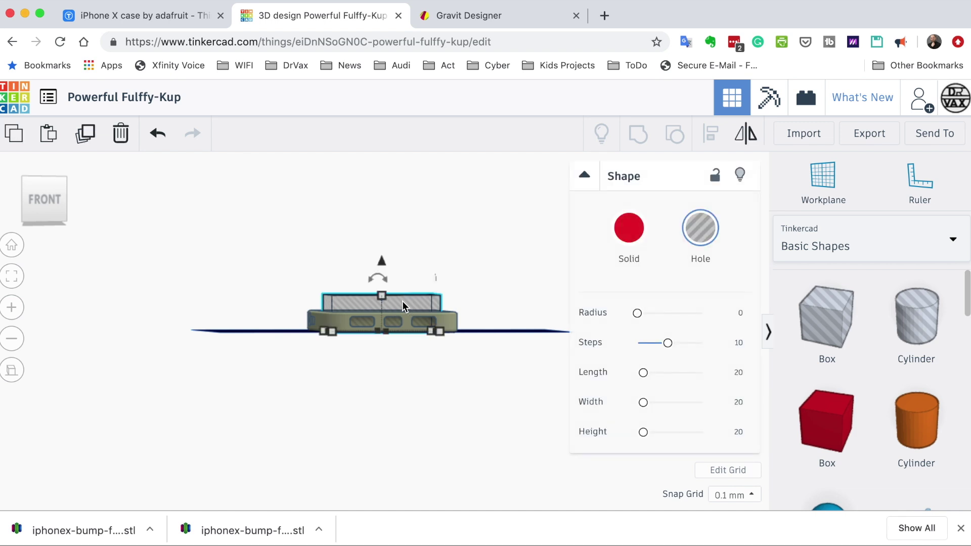
drag(383, 267, 384, 273)
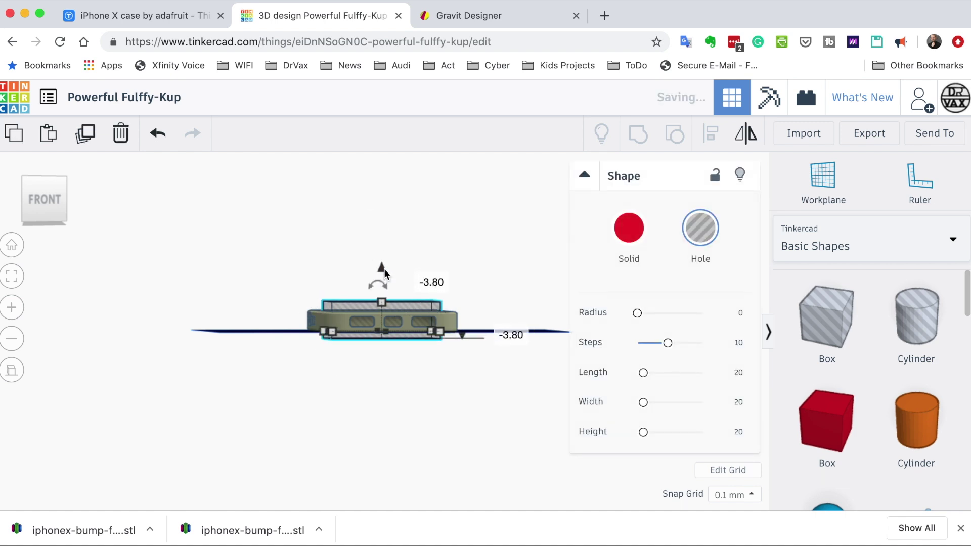
Group the box hole with the phone case to cut the crossbar out of its back
click(13, 245)
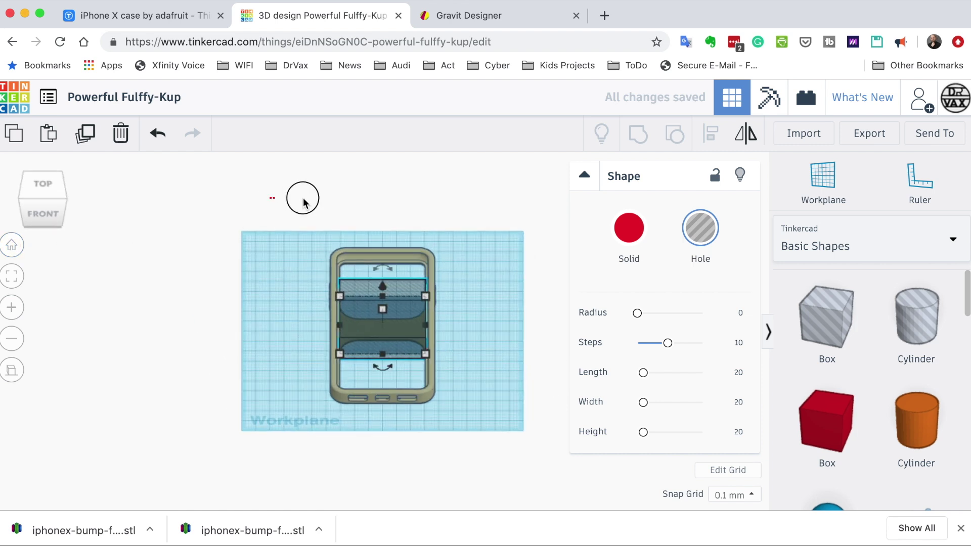
drag(496, 451, 496, 451)
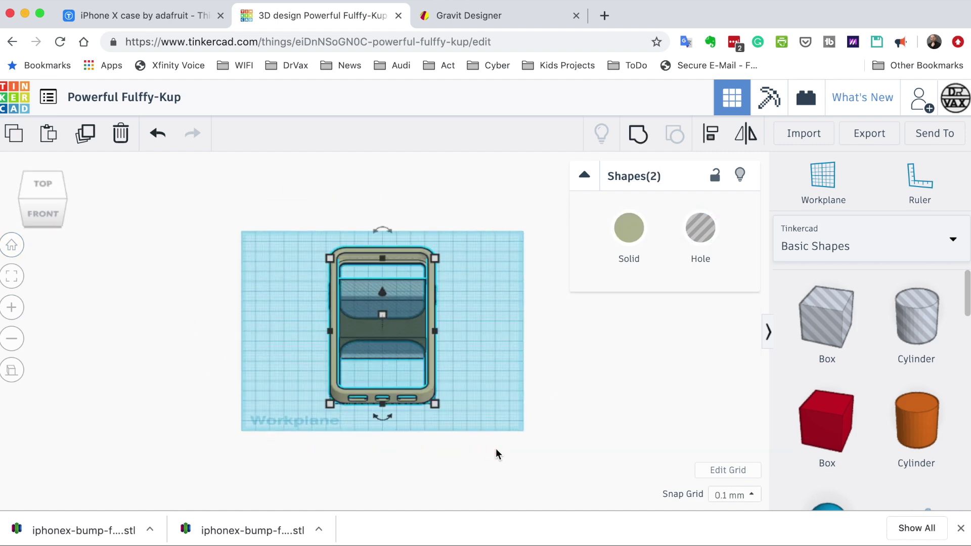
key(f)
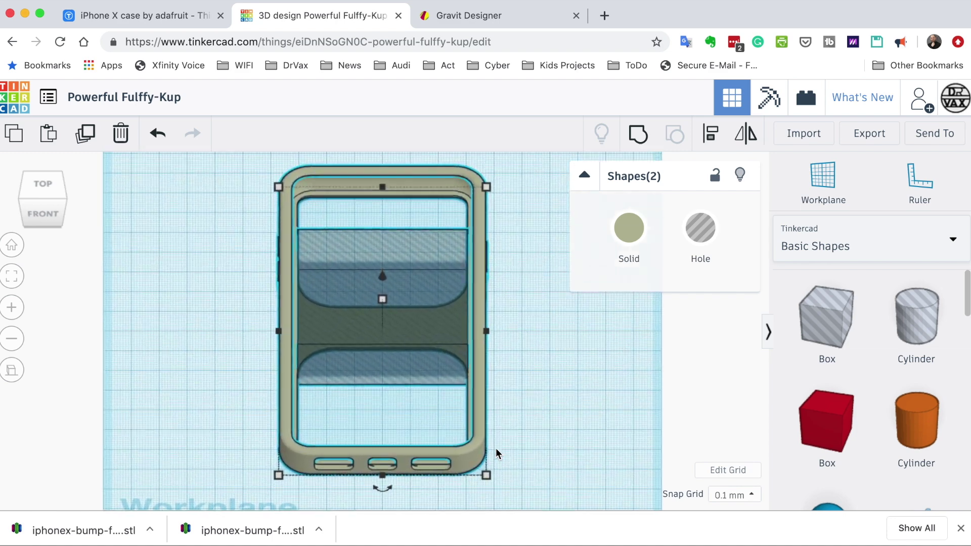
click(636, 143)
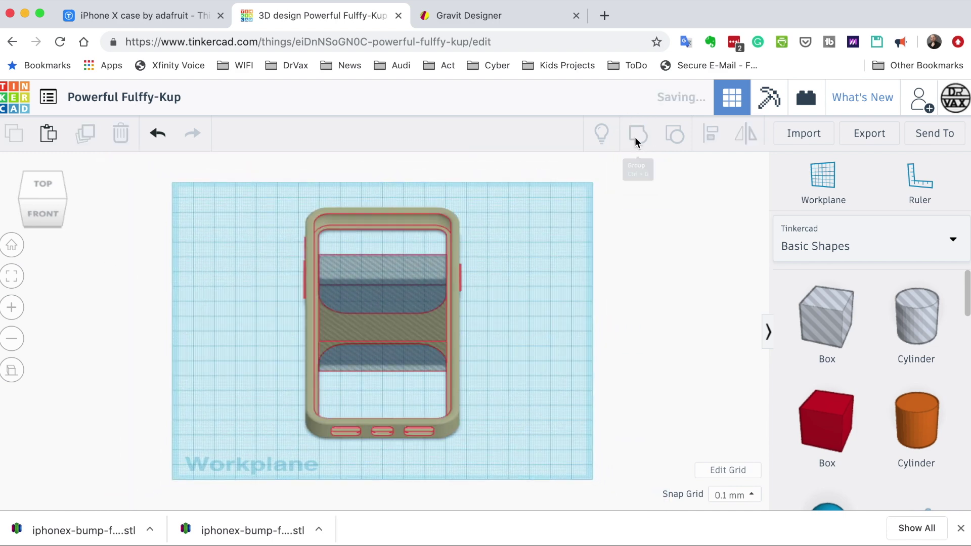
click(536, 282)
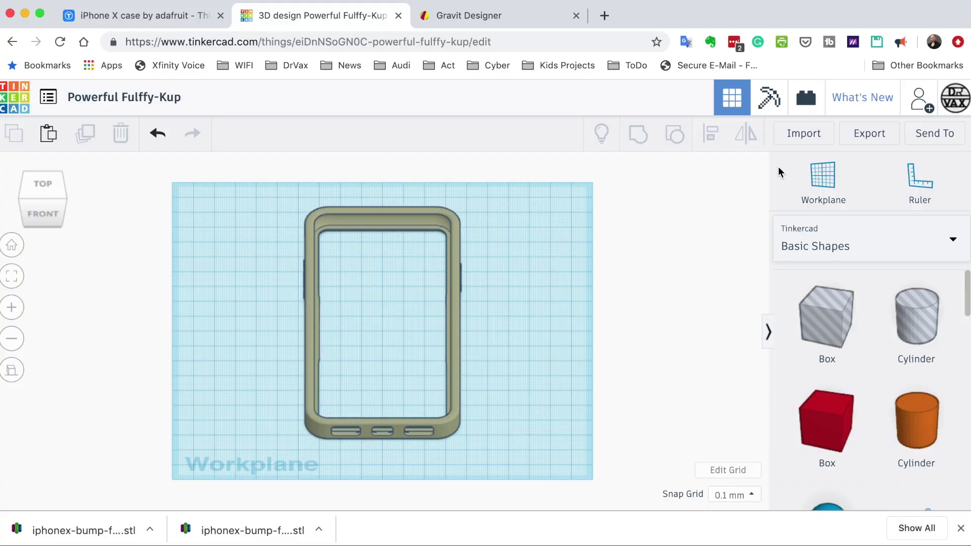
Start a shape import and open the file chooser on the AAA Prints for Video folder
click(804, 133)
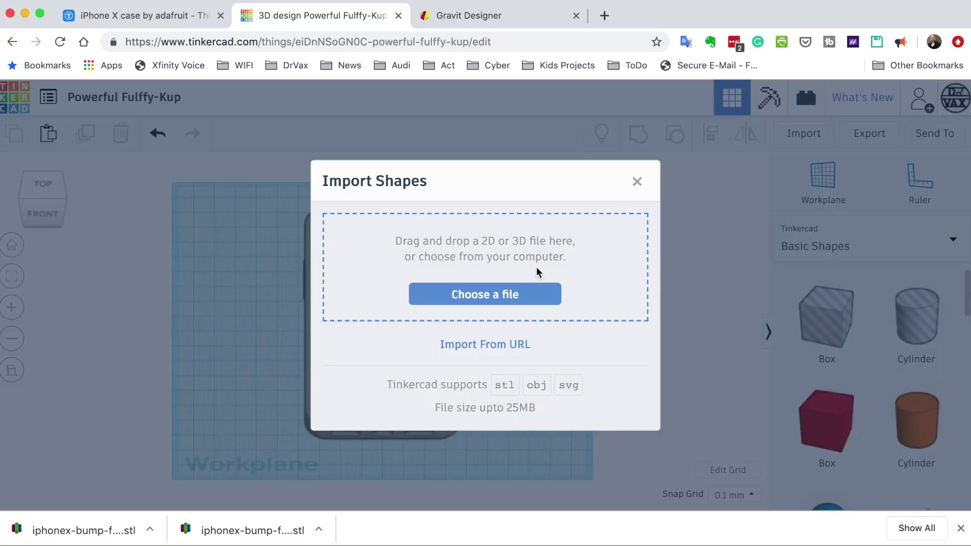
click(489, 295)
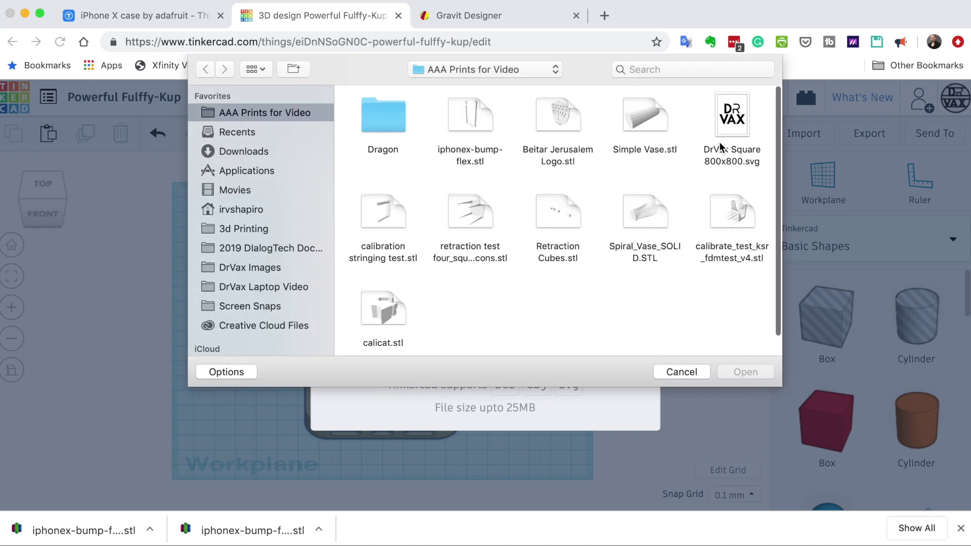
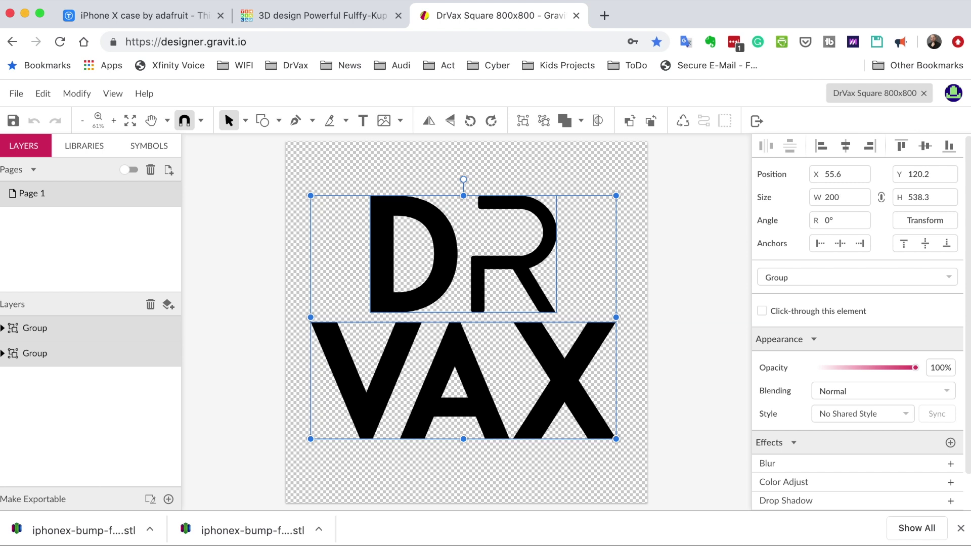
In Gravit Designer, apply the 200-pixel width to the DR VAX logo and set the page size to 300 by 300 pixels
click(575, 282)
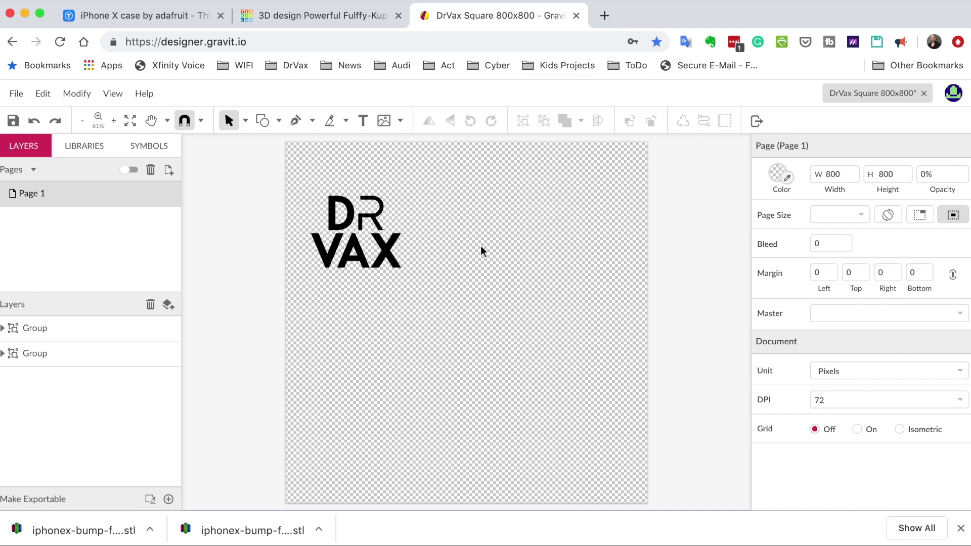
drag(849, 172, 806, 180)
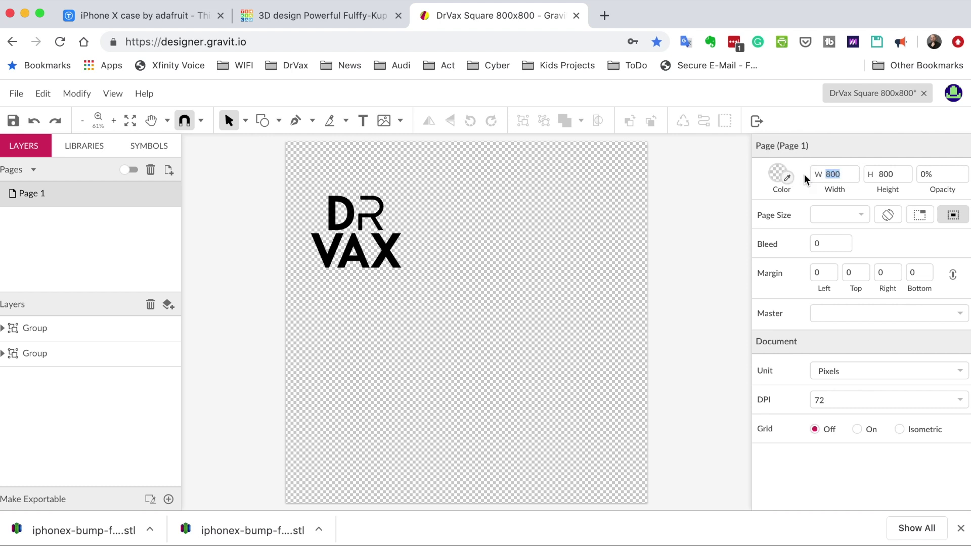
key(Tab)
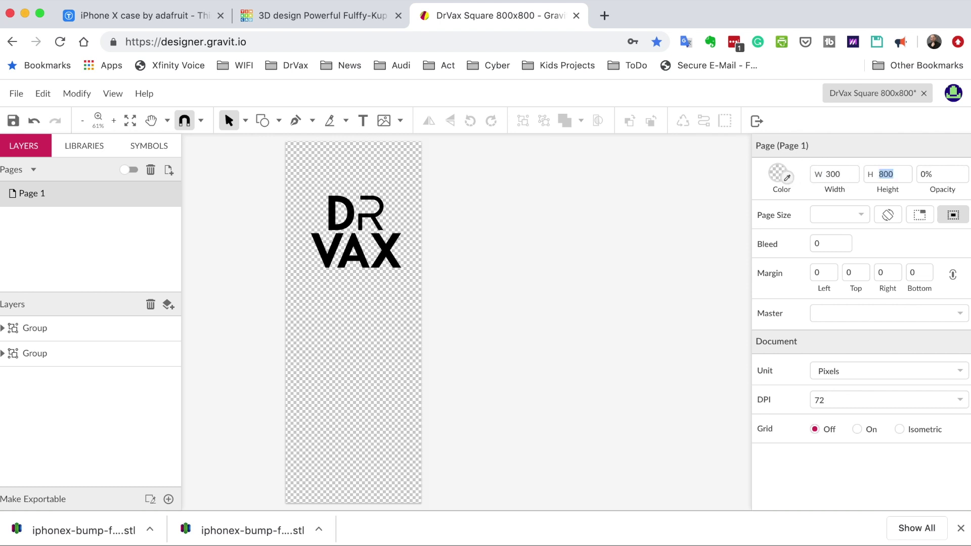
text(300)
key(Return)
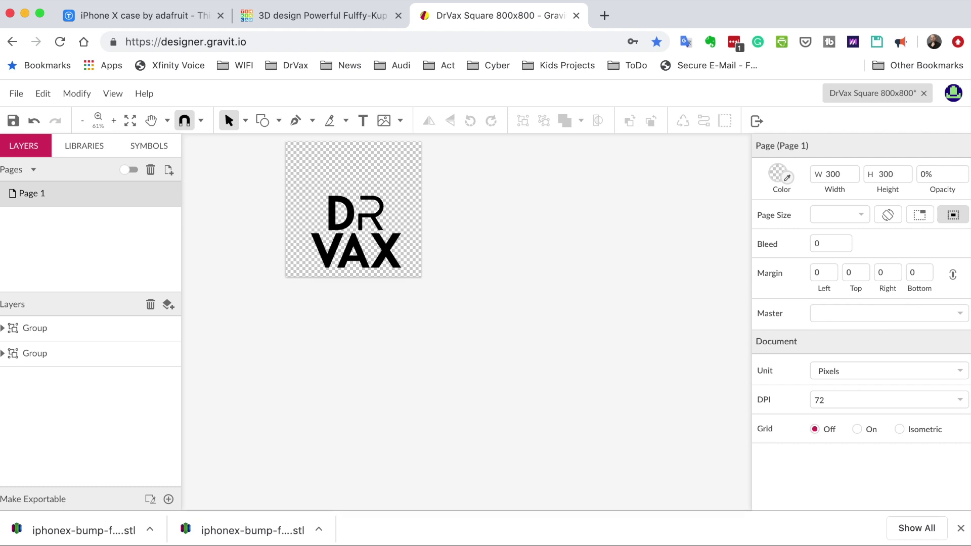
Move both logo groups up together to X 50, Y 51 so they are centred across the page
drag(254, 178, 479, 284)
drag(348, 215, 344, 185)
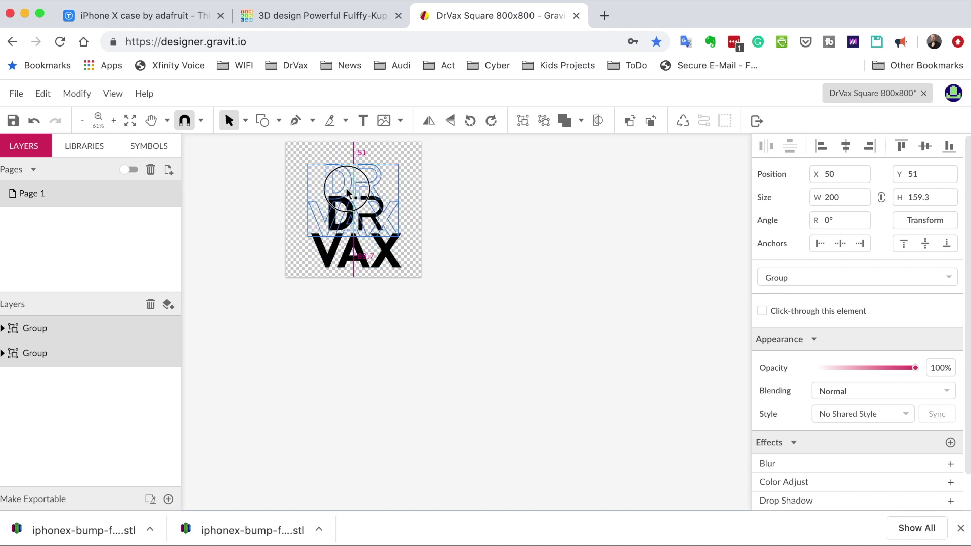
click(505, 263)
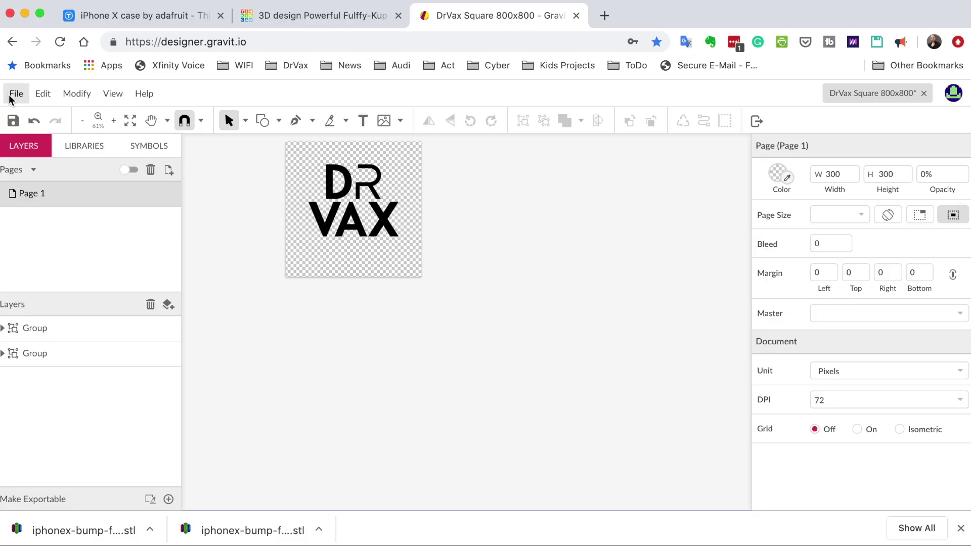
Export the resized logo design as a Scalable Vector Graphics (.svg) file
click(15, 95)
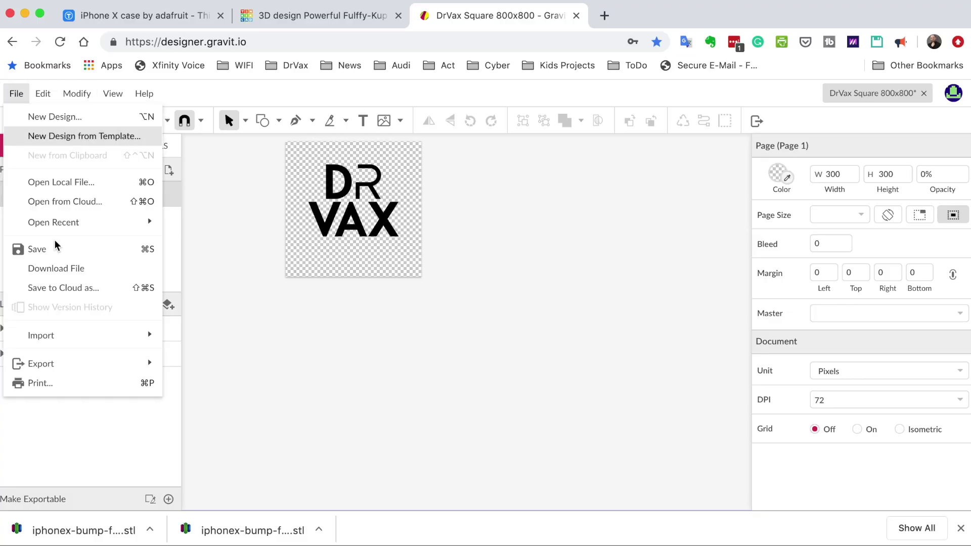
mouse_move(114, 369)
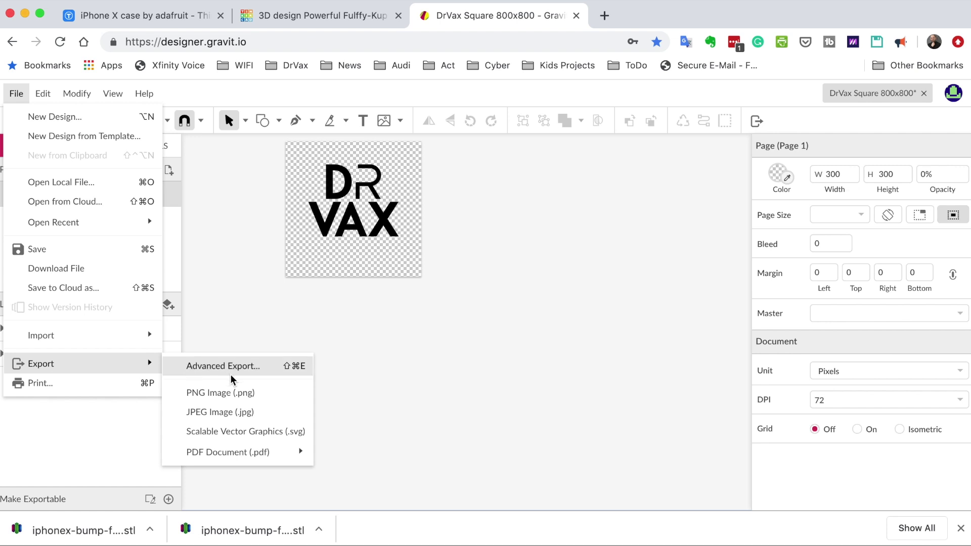
click(253, 431)
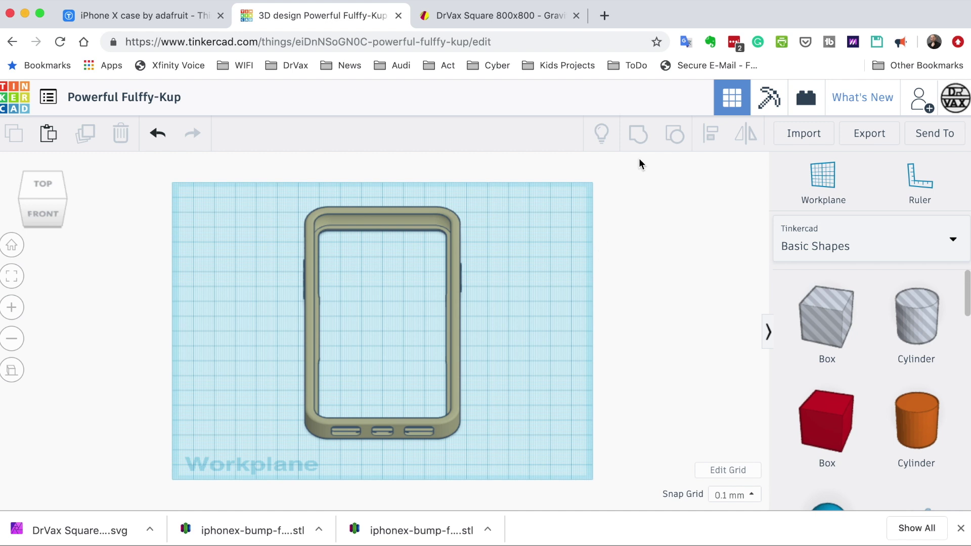
In Tinkercad, import DrVax Square 800x800.svg from Downloads, centred on the artboard at scale 100
click(802, 137)
click(487, 297)
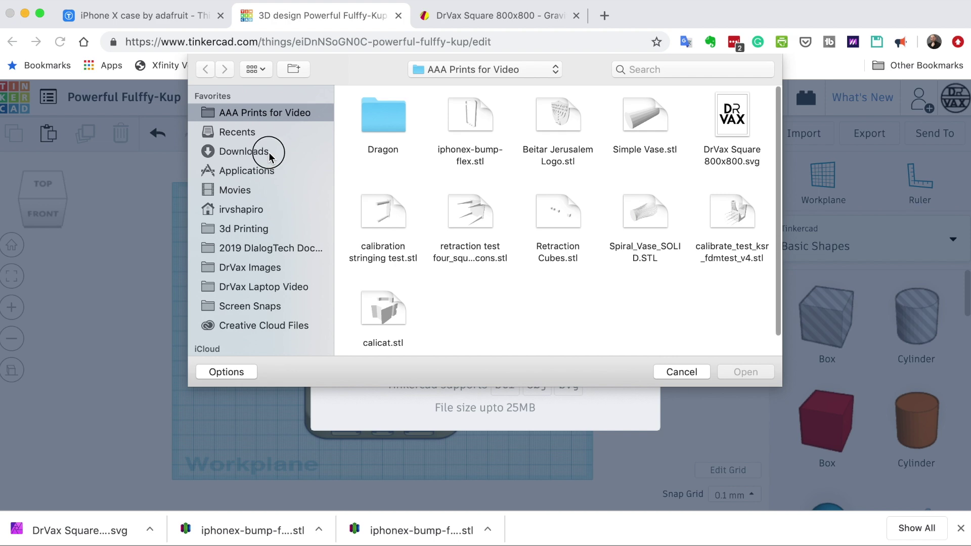
click(268, 153)
click(393, 117)
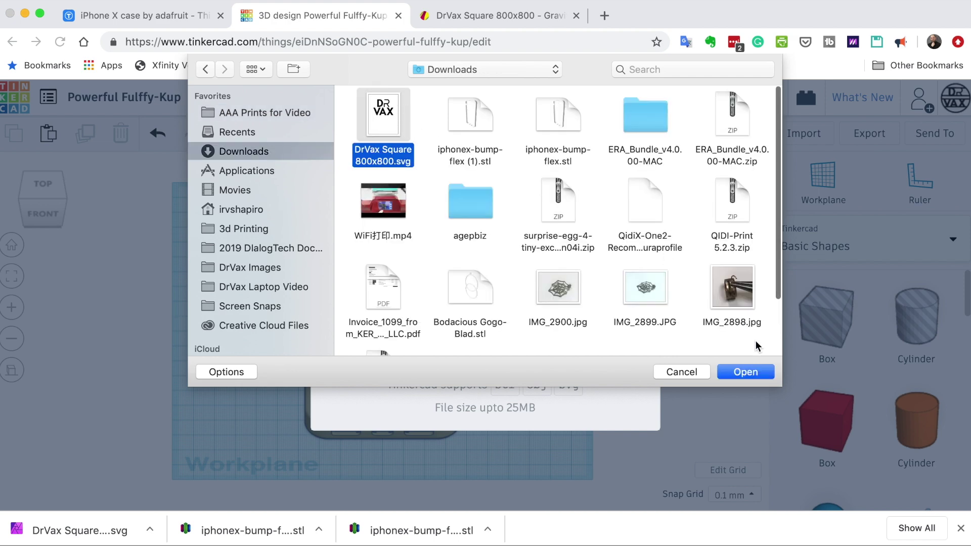
click(745, 372)
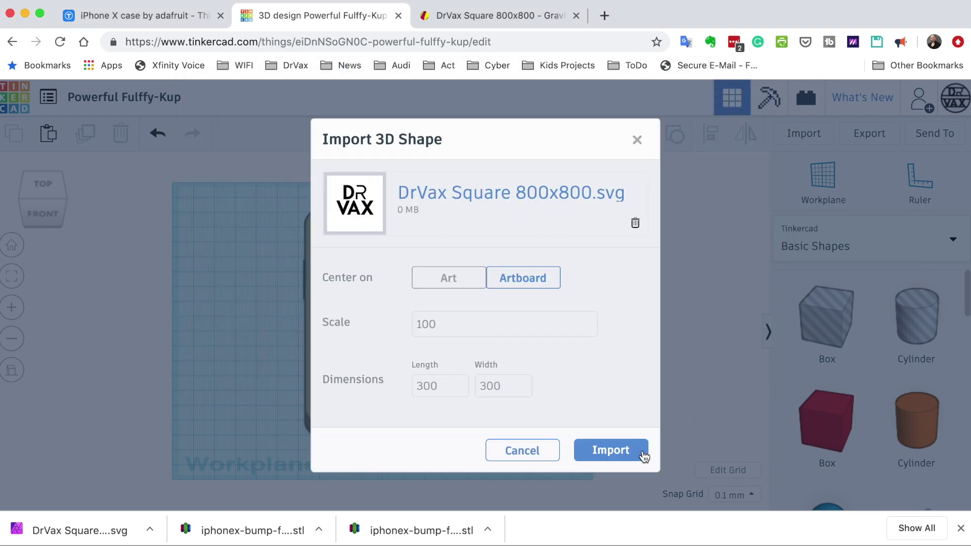
click(618, 453)
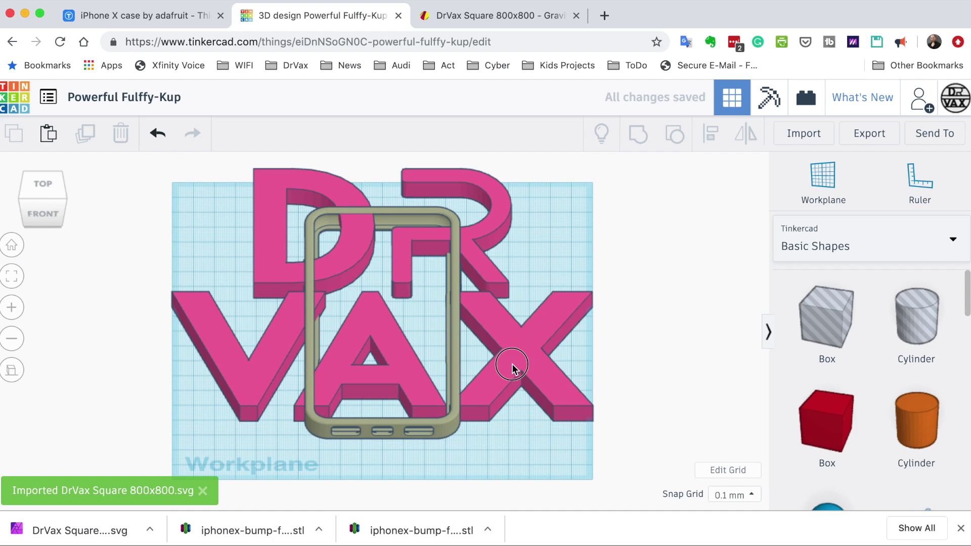
Shrink the imported logo to about 63 by 57 mm and place it inside the case frame
click(512, 366)
mouse_move(593, 418)
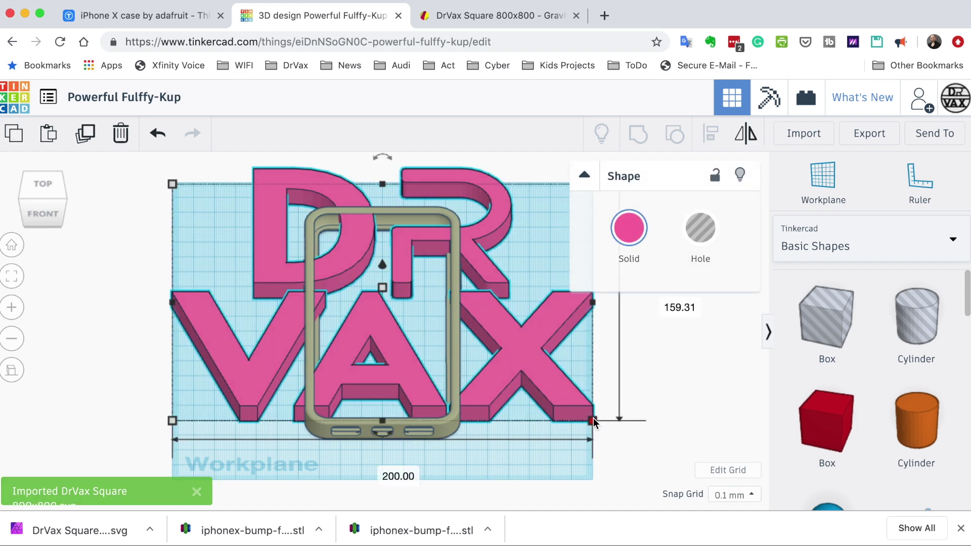
drag(593, 418, 368, 294)
drag(320, 261, 469, 333)
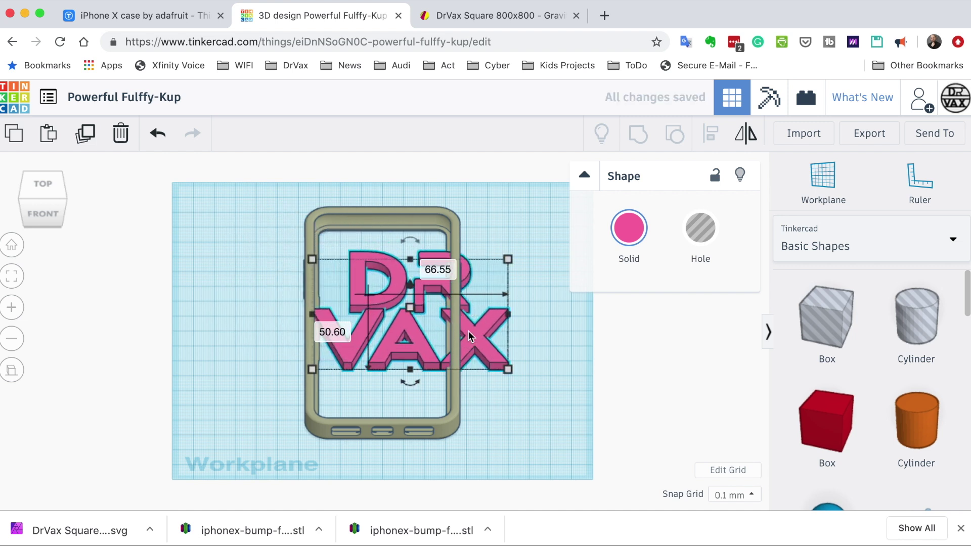
drag(514, 369, 413, 349)
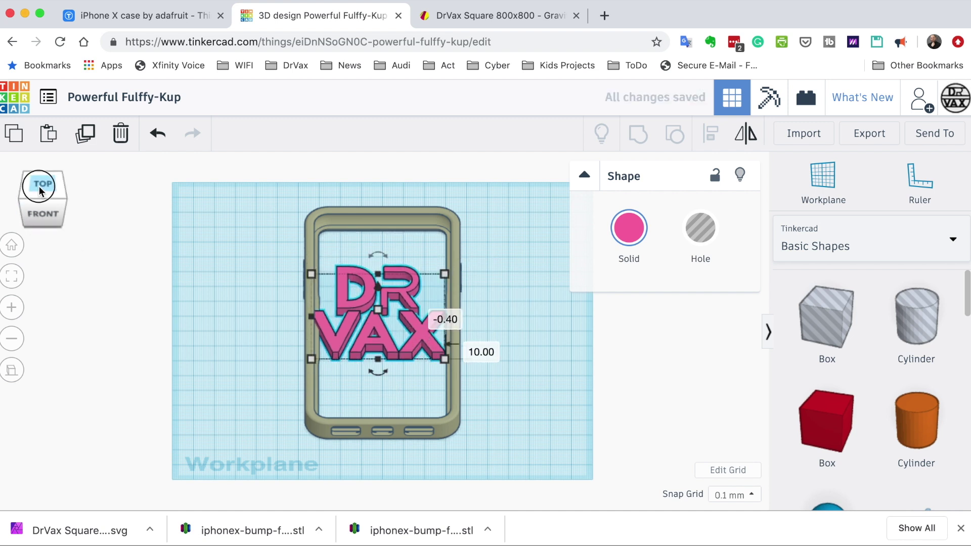
Fine-tune the logo from above to 62.8 mm wide and 58.3 mm tall so its sides meet the case's side walls
click(40, 192)
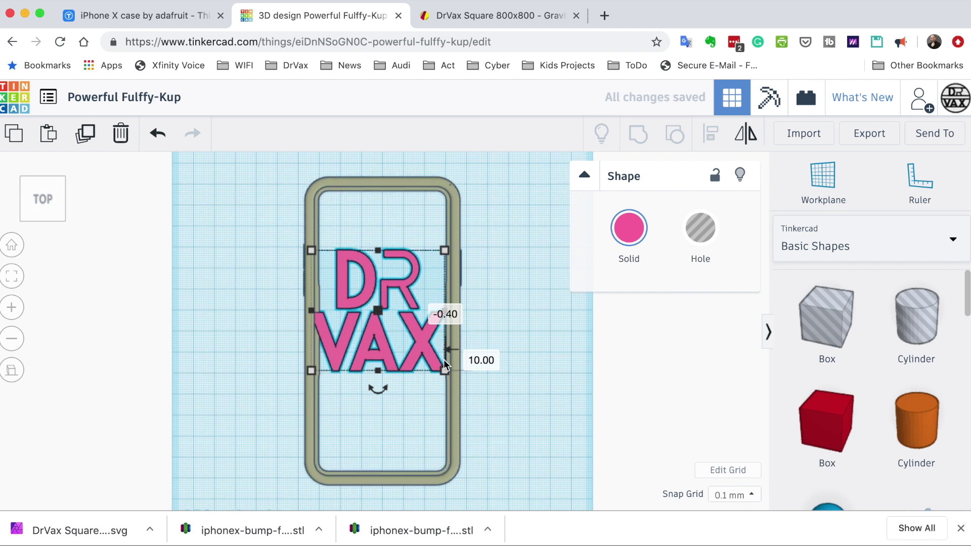
click(536, 355)
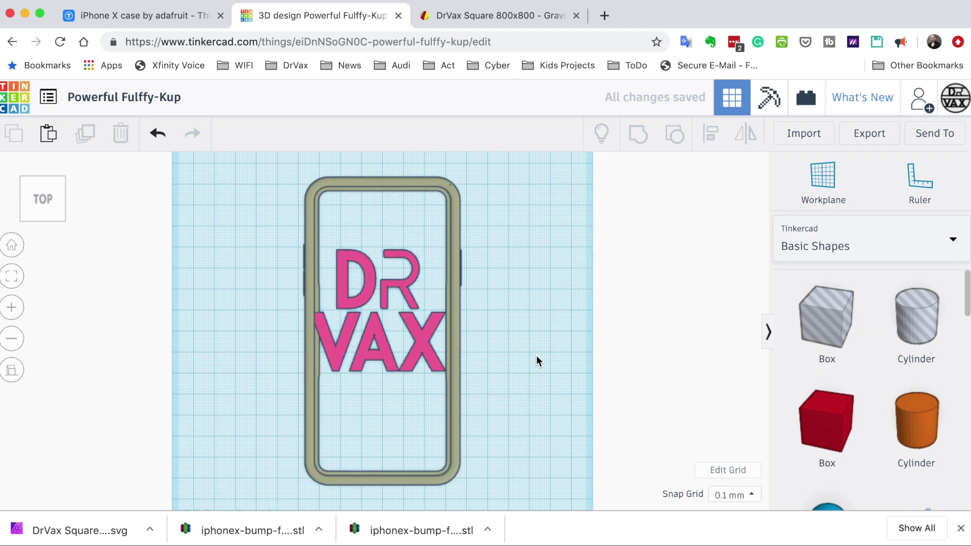
click(435, 369)
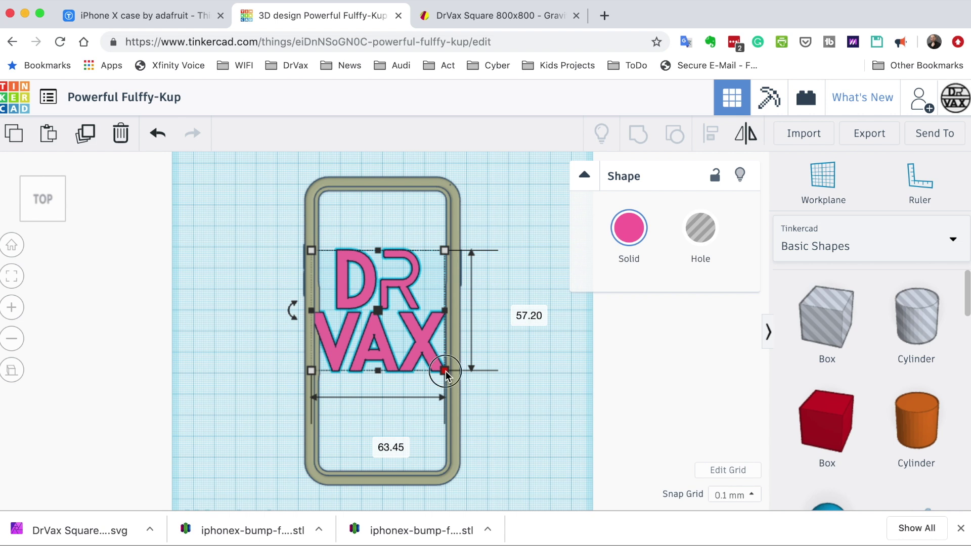
drag(446, 372, 449, 373)
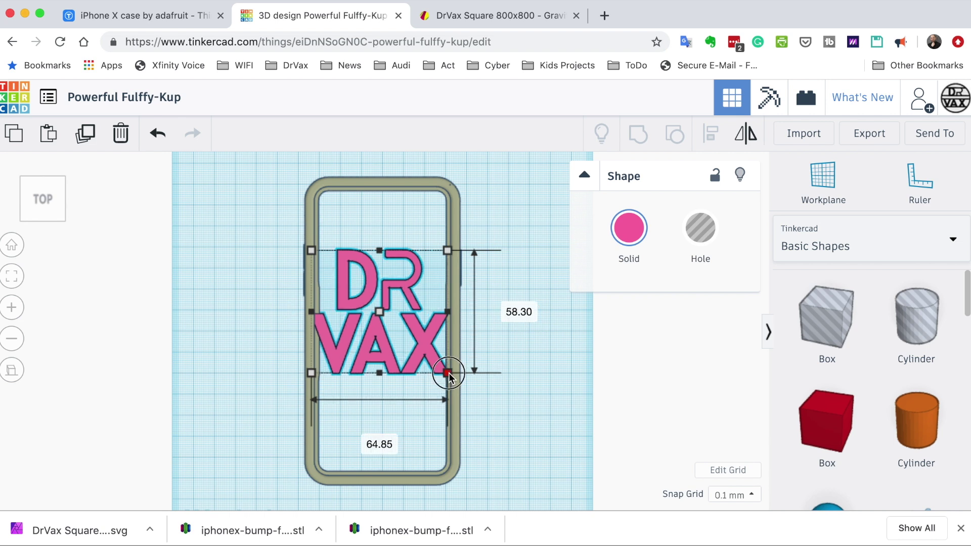
click(514, 395)
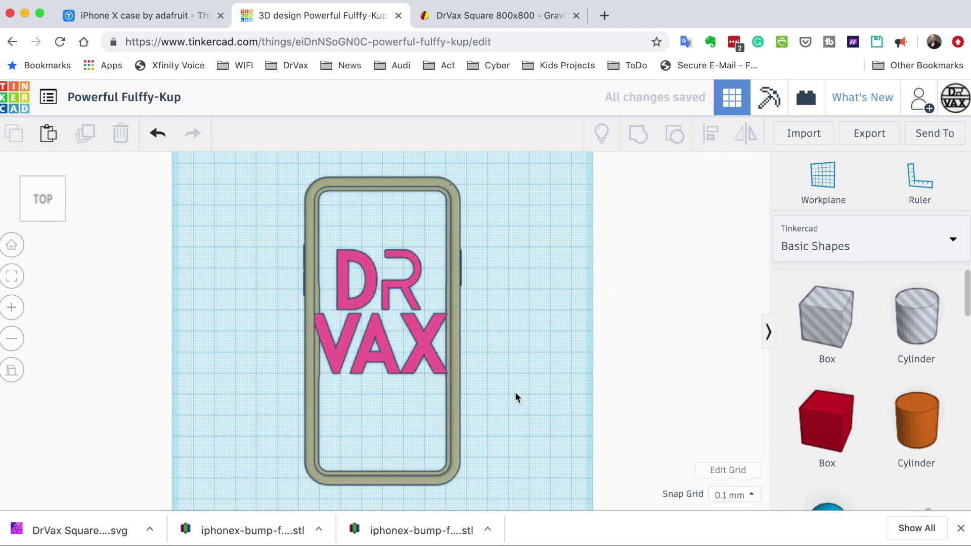
click(327, 335)
drag(312, 314, 315, 312)
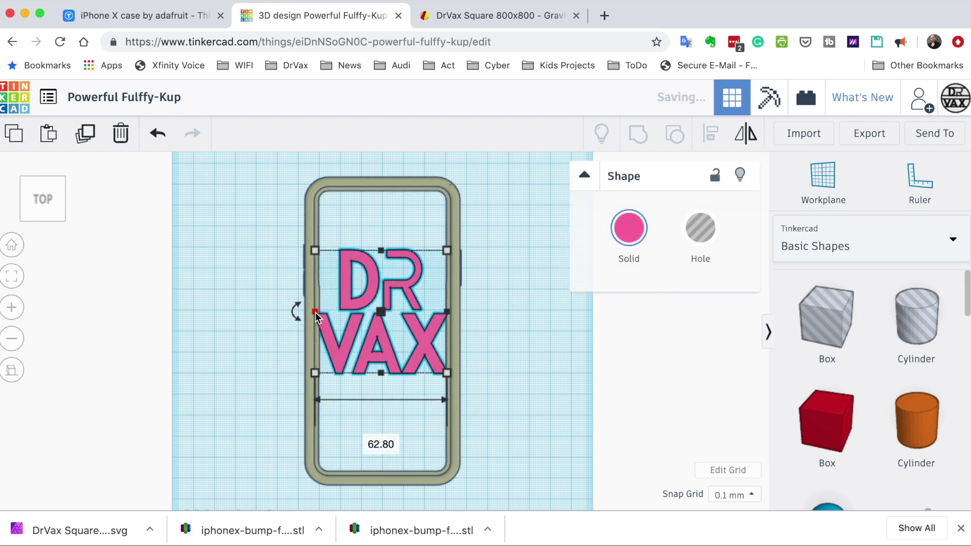
click(506, 370)
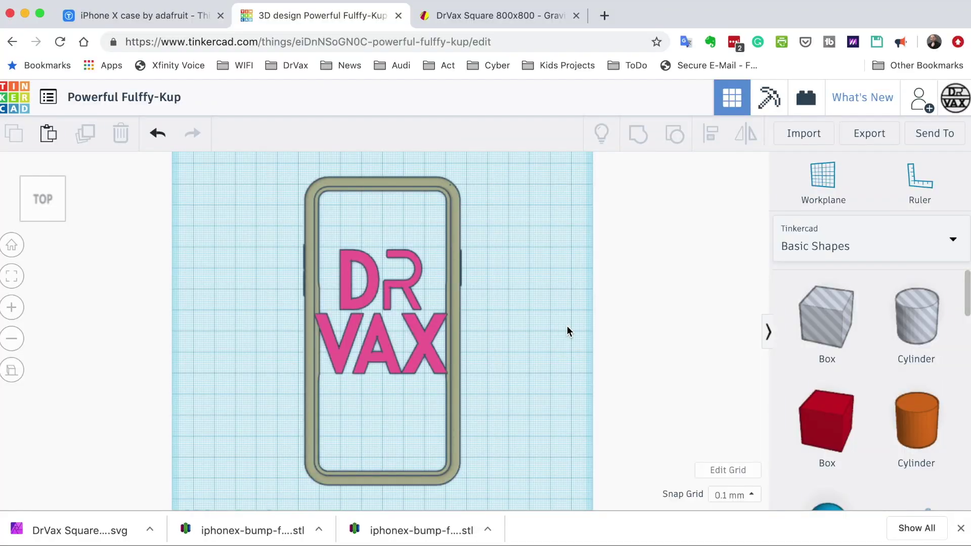
Add a 20 mm solid box beside the case and narrow it into a bar placed closer to the logo
drag(829, 421, 557, 338)
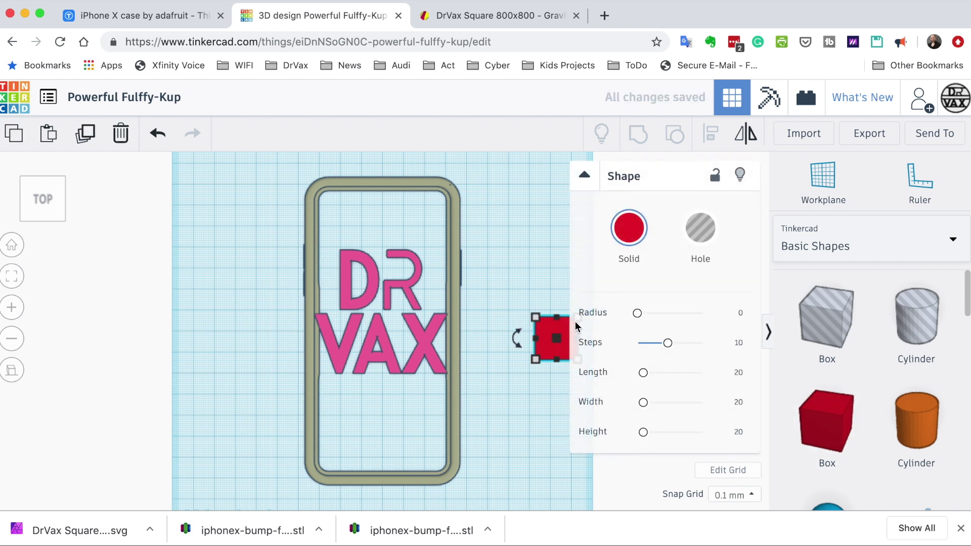
click(517, 241)
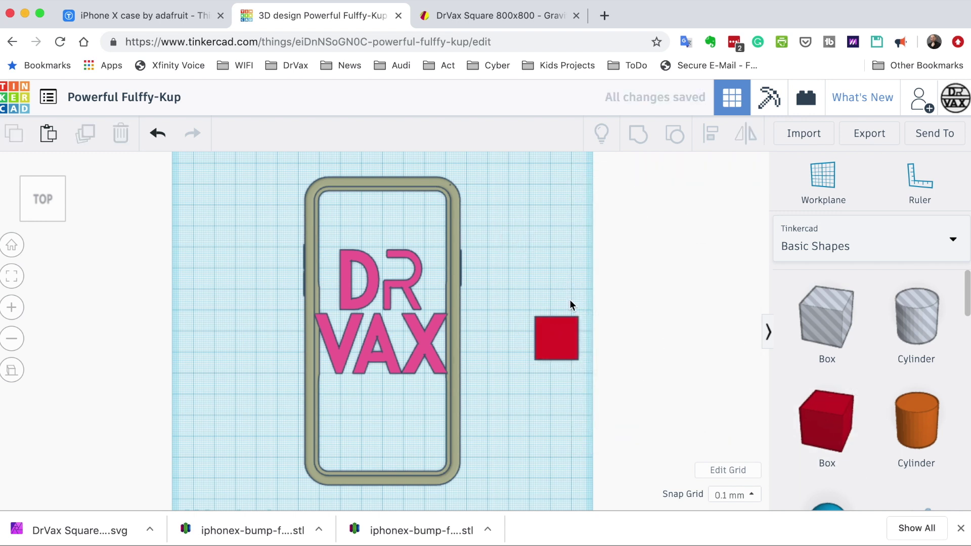
click(566, 327)
drag(537, 322, 516, 358)
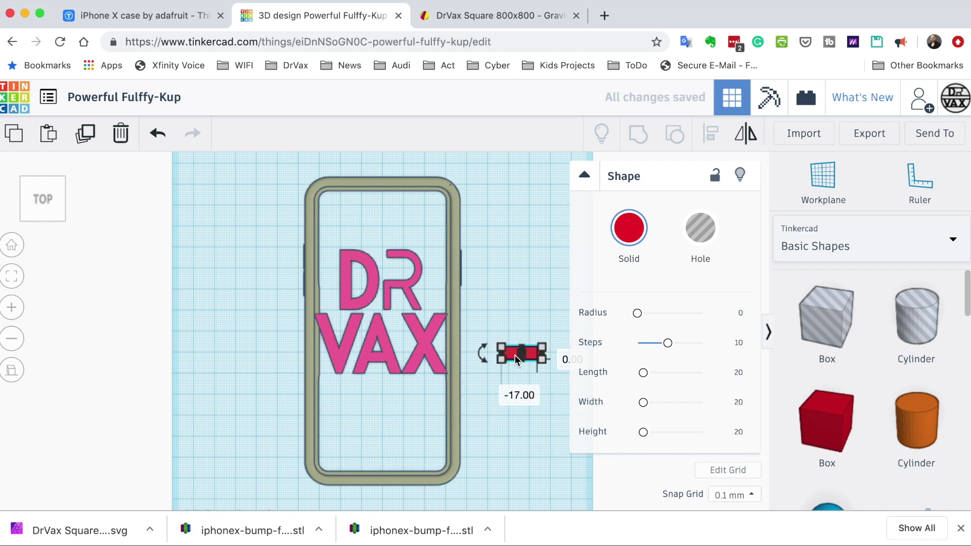
click(523, 407)
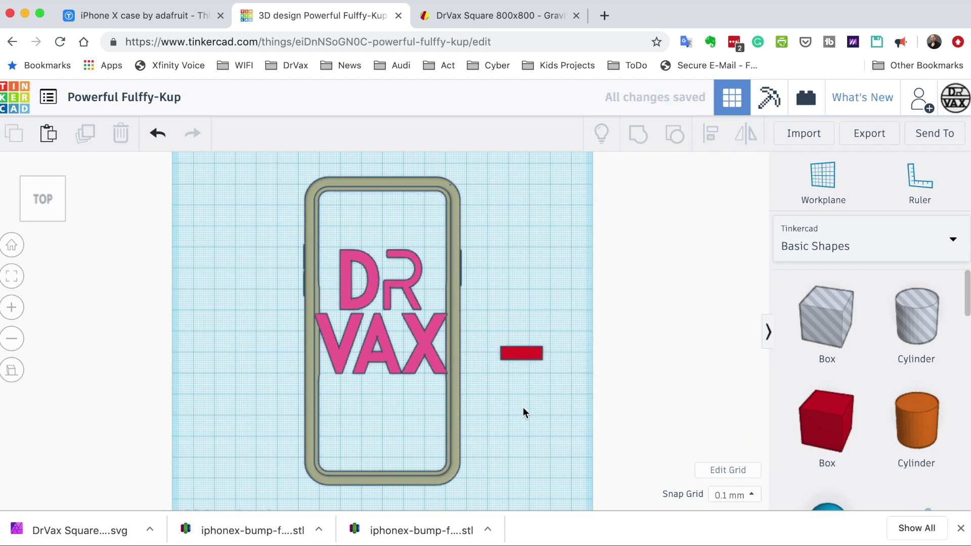
Move the case and logo together toward the workplane's left edge, leaving the red bar in place
drag(253, 163, 487, 497)
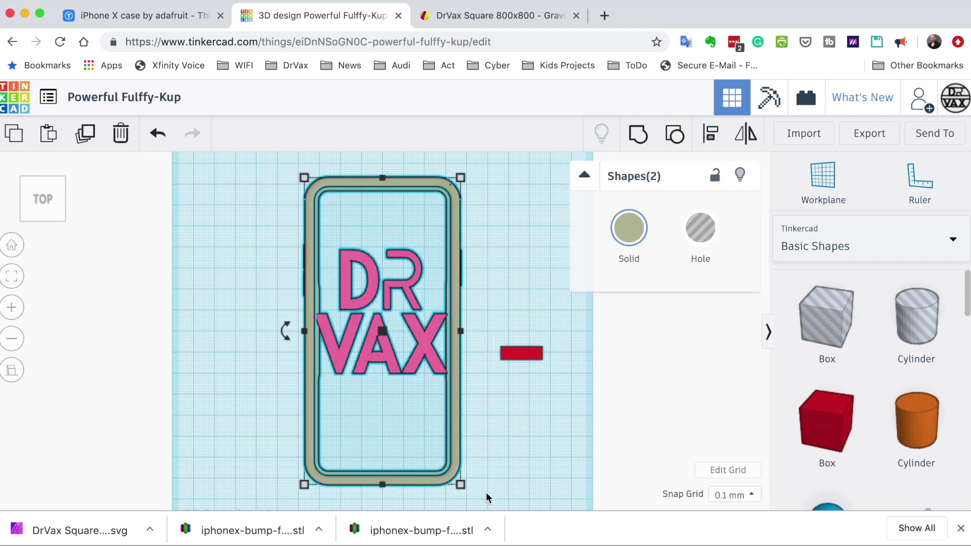
key(Left)
key(Left)
key(Left)
key(Left)
key(Left)
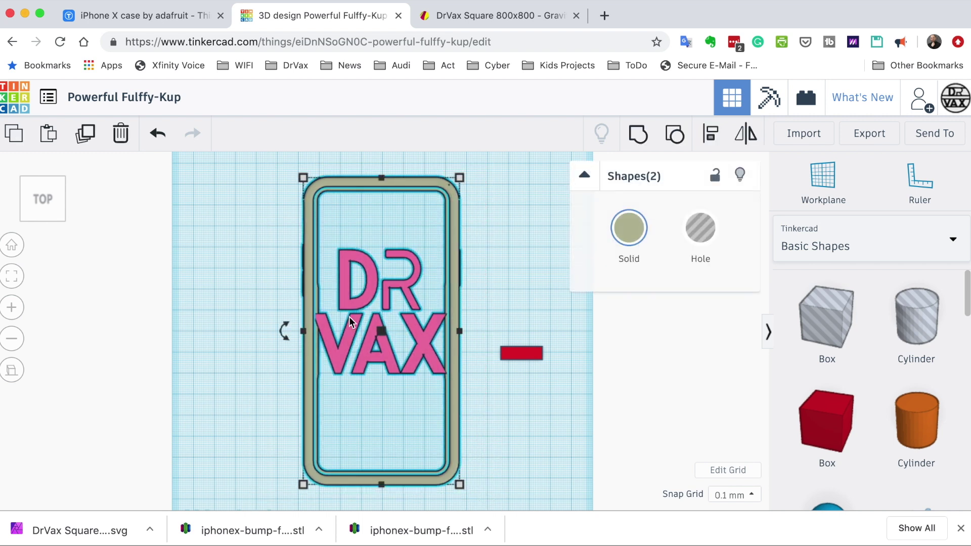
drag(342, 183, 248, 183)
Stretch the red bar across the case along the logo's top edge, and place a duplicate 28 mm lower, between DR and VAX
drag(532, 345, 360, 253)
click(439, 305)
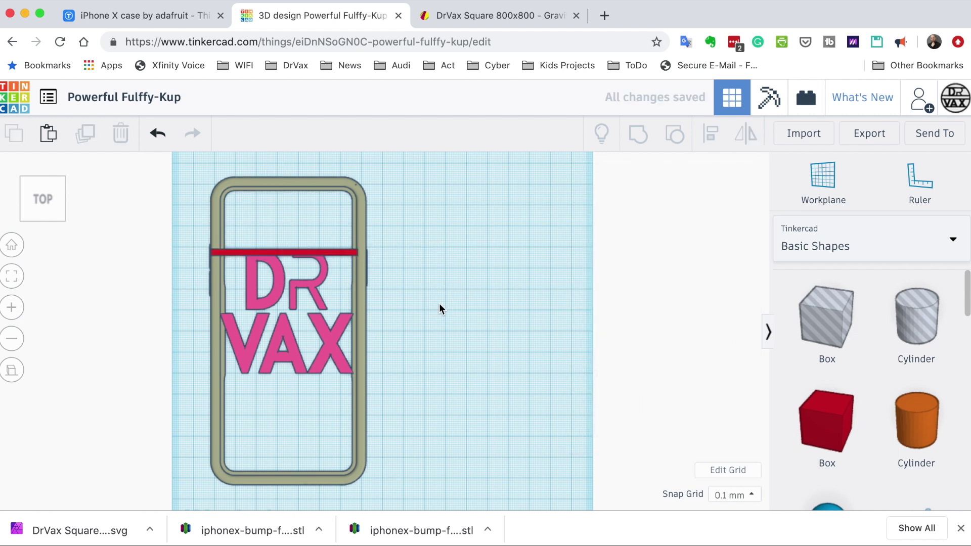
click(269, 253)
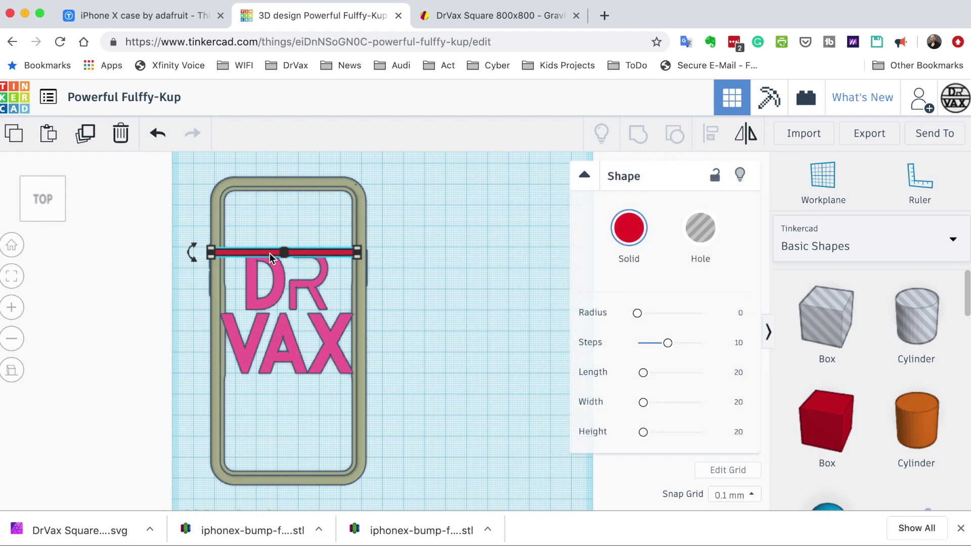
click(269, 253)
drag(269, 253, 275, 312)
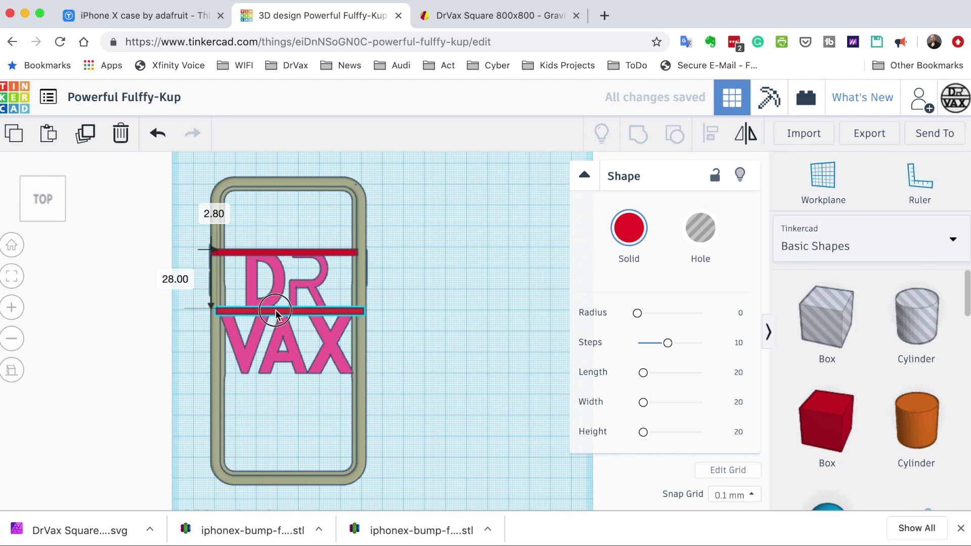
drag(275, 310, 276, 311)
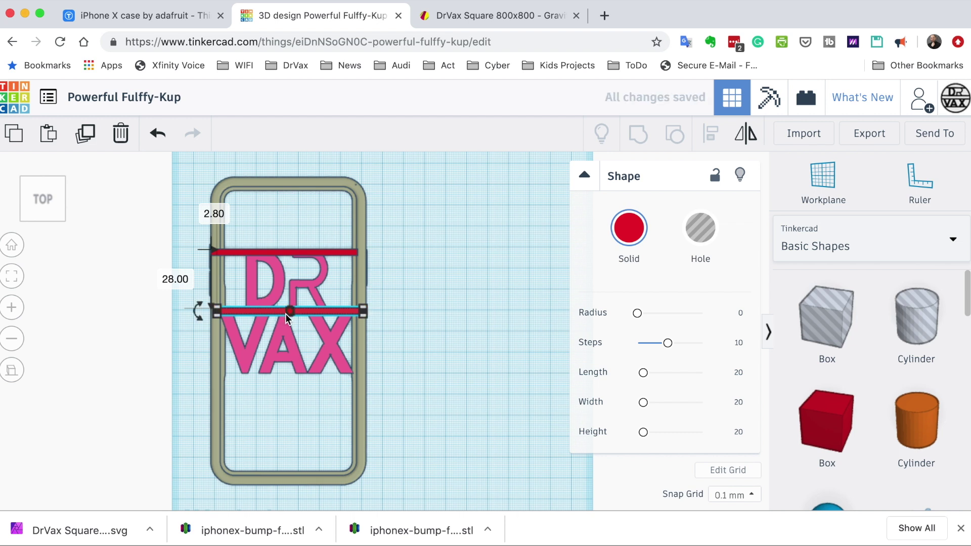
scroll(371, 316, down, 1)
click(492, 364)
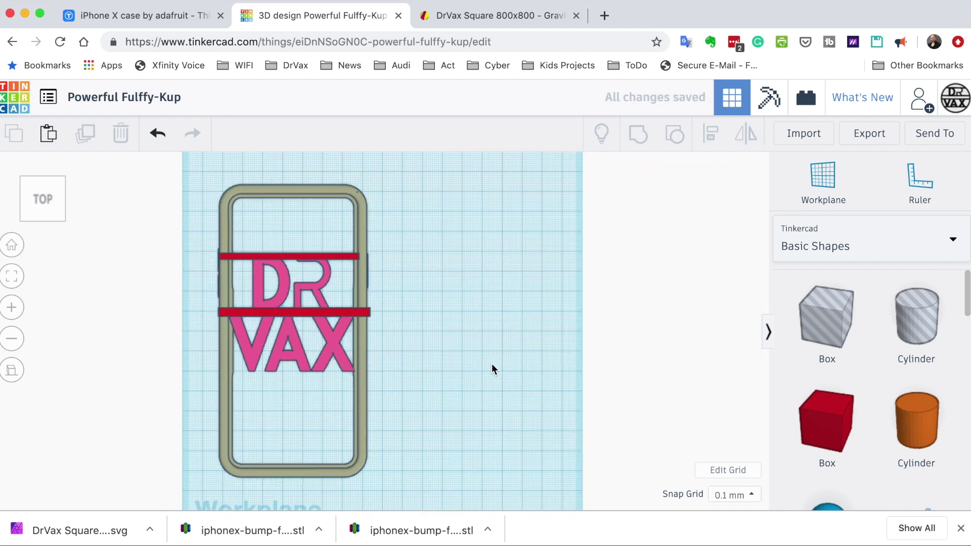
Enlarge the bar between DR and VAX to width 21.93 and length 26
click(352, 310)
mouse_move(647, 373)
mouse_down()
mouse_move(634, 375)
mouse_move(646, 374)
mouse_up()
click(451, 402)
click(350, 311)
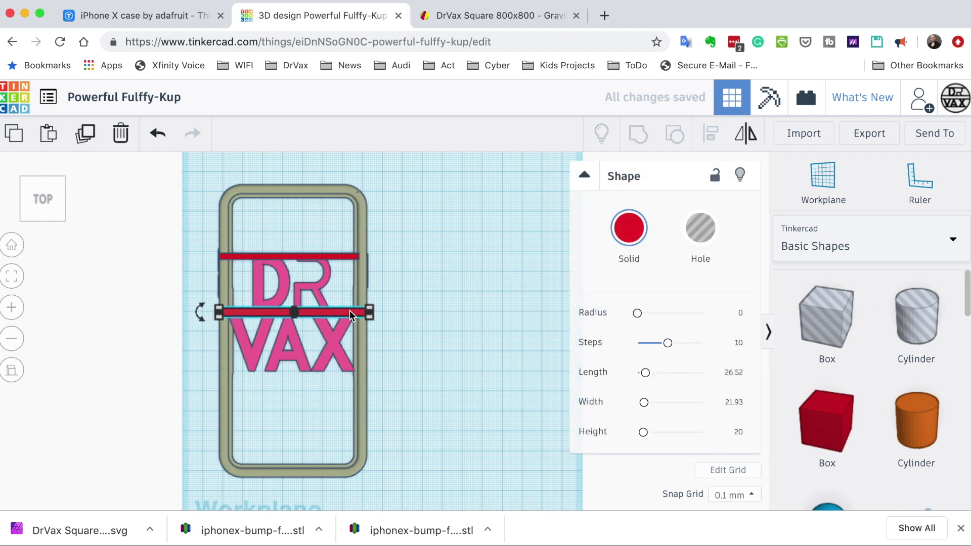
click(731, 373)
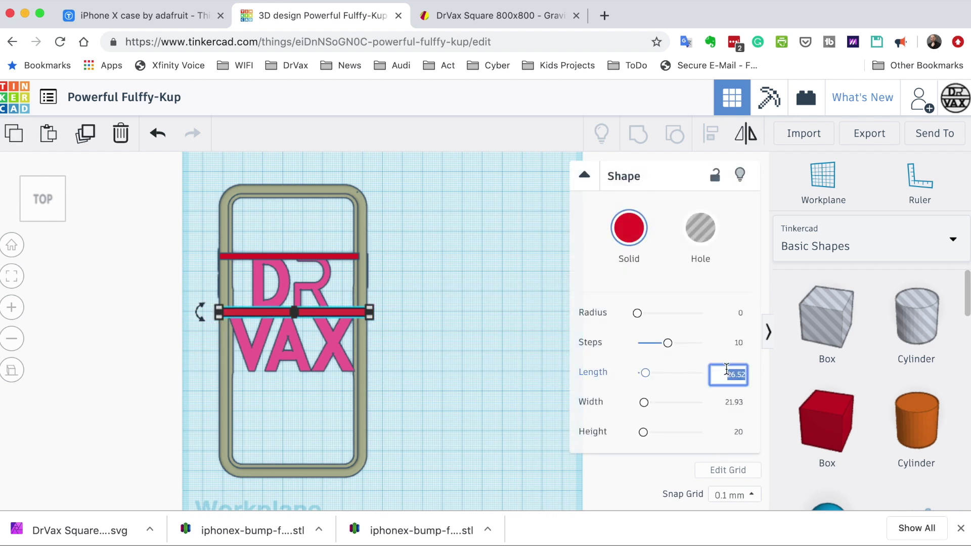
text(26)
key(Return)
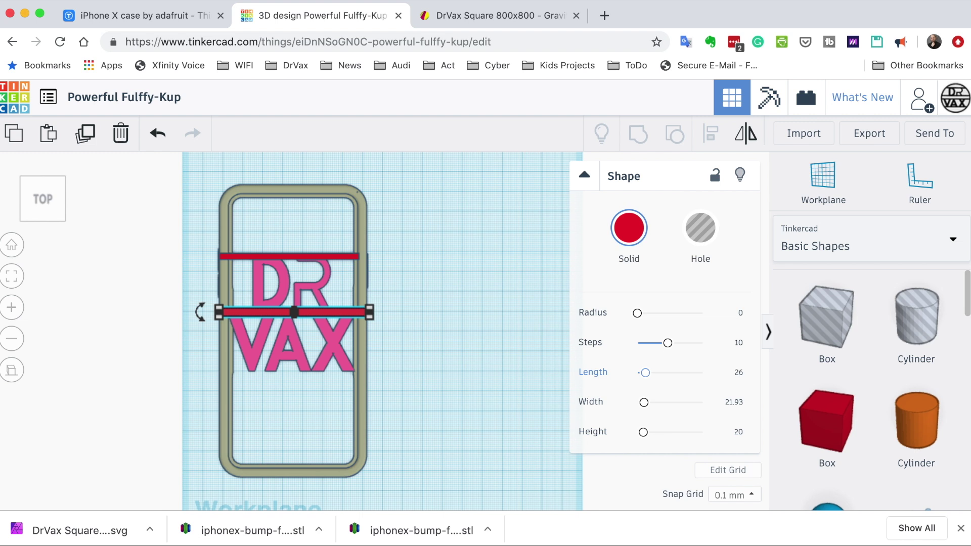
Set the length of the bar above DR to 26
click(338, 256)
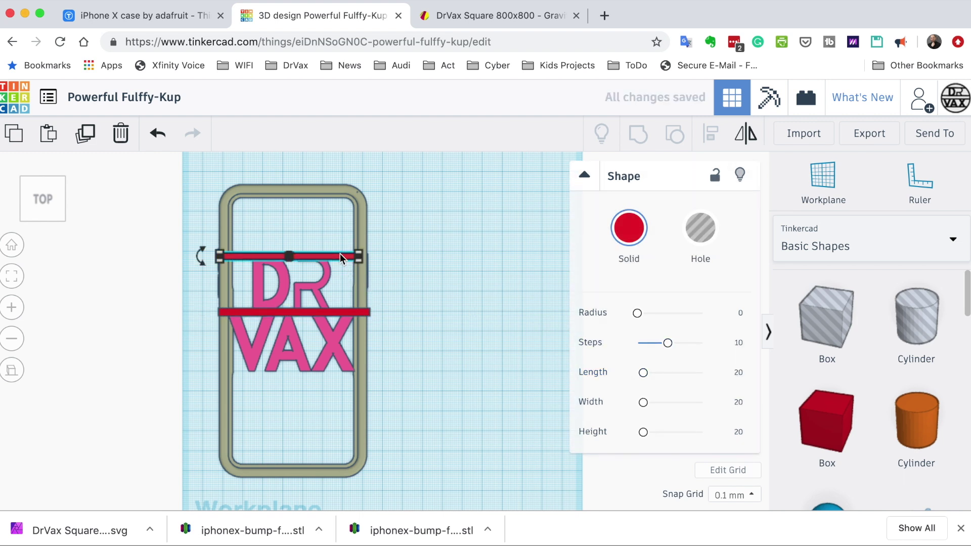
click(736, 377)
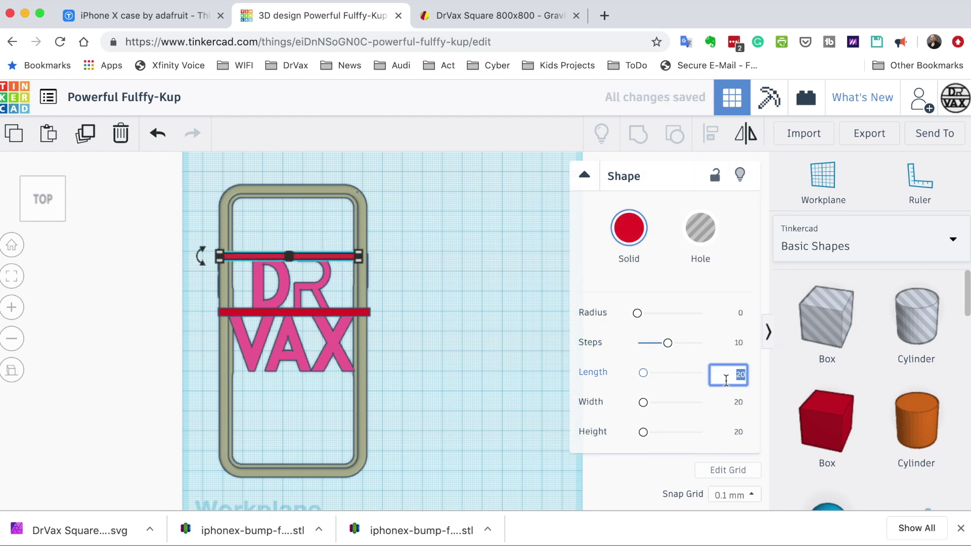
text(26)
key(Return)
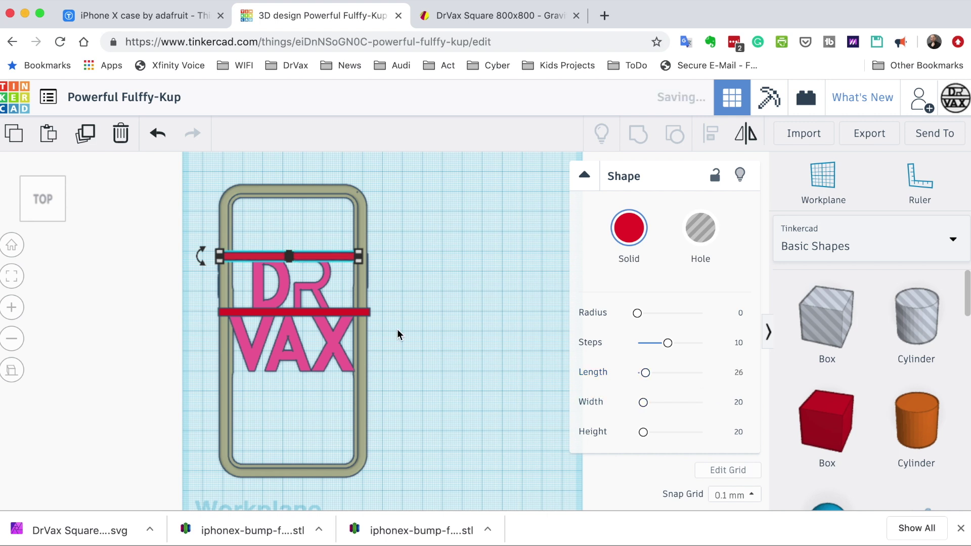
click(398, 334)
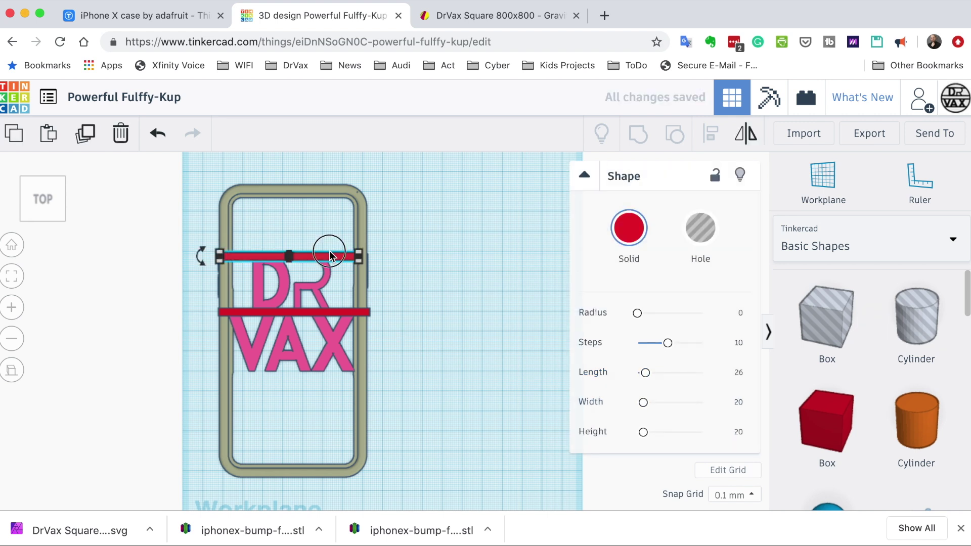
Duplicate the bar above DR and place the copy about 59.3 mm lower, along the bottom edge of VAX
shift+click(332, 354)
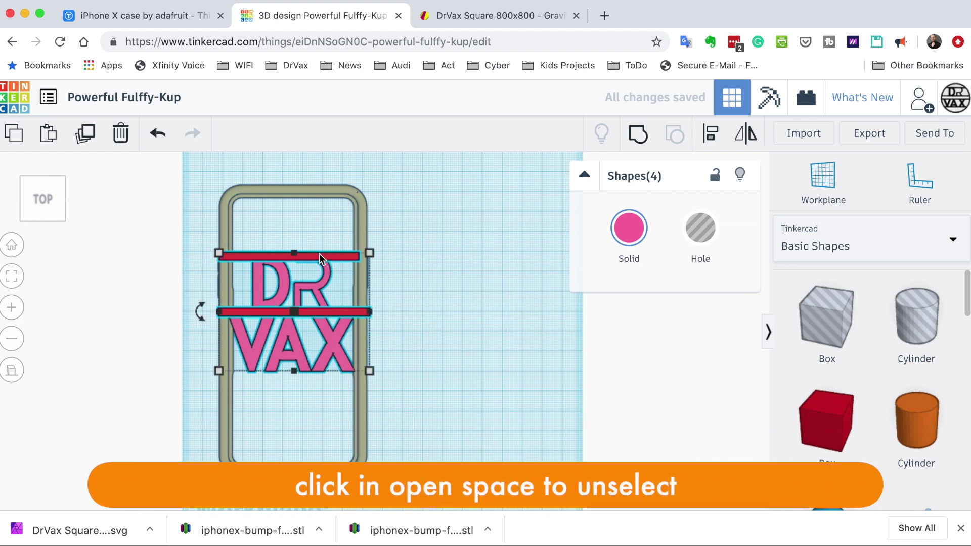
click(460, 281)
click(302, 259)
key(ctrl+d)
drag(302, 259, 308, 381)
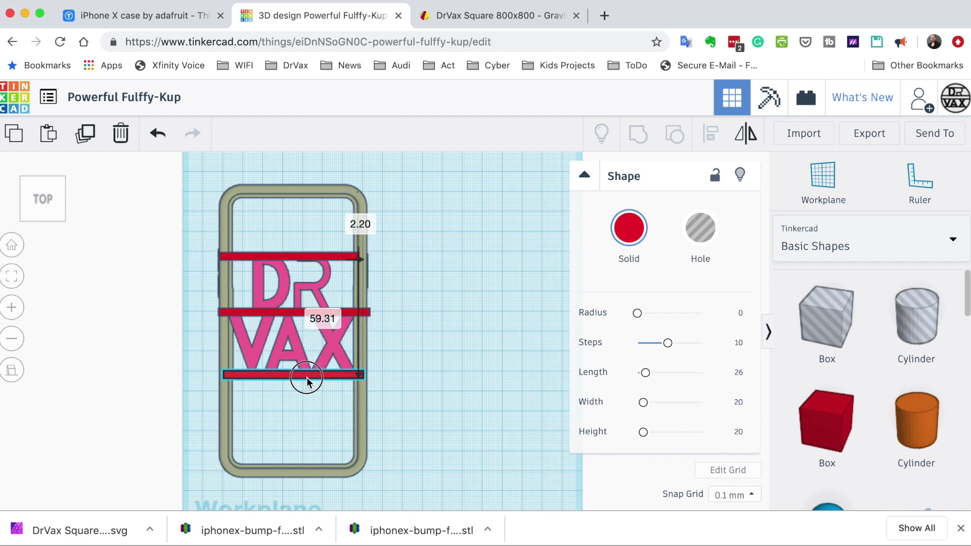
click(406, 380)
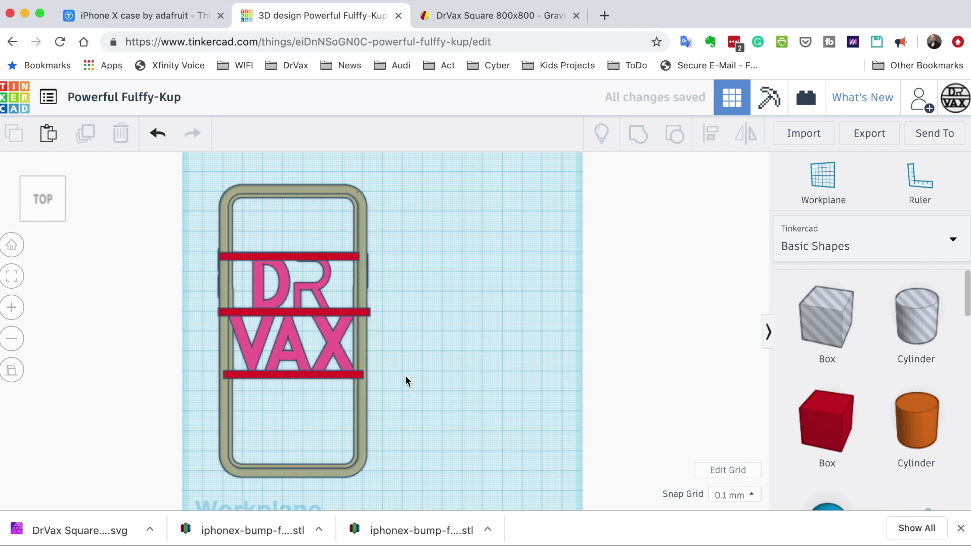
Reduce the height of all three red bars together to 1 mm
scroll(405, 376, down, 3)
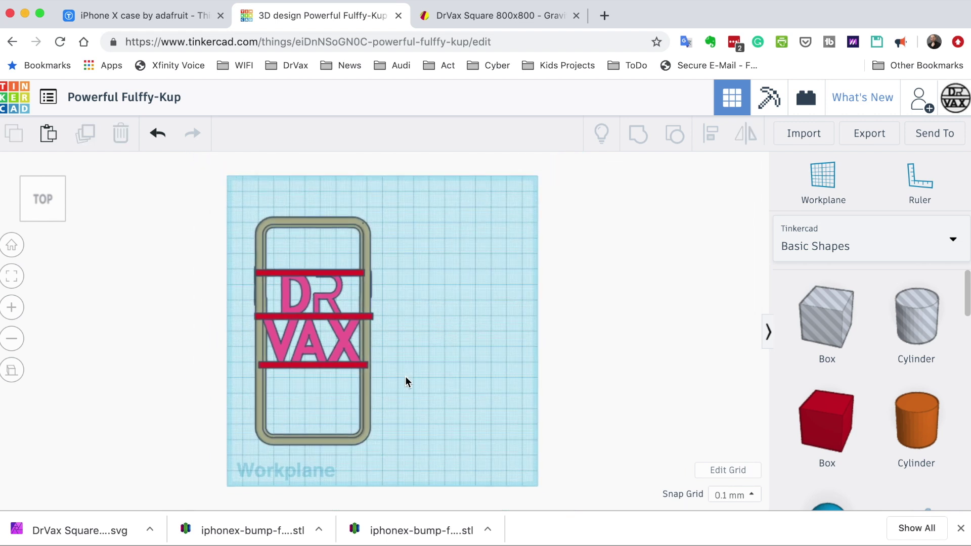
click(12, 247)
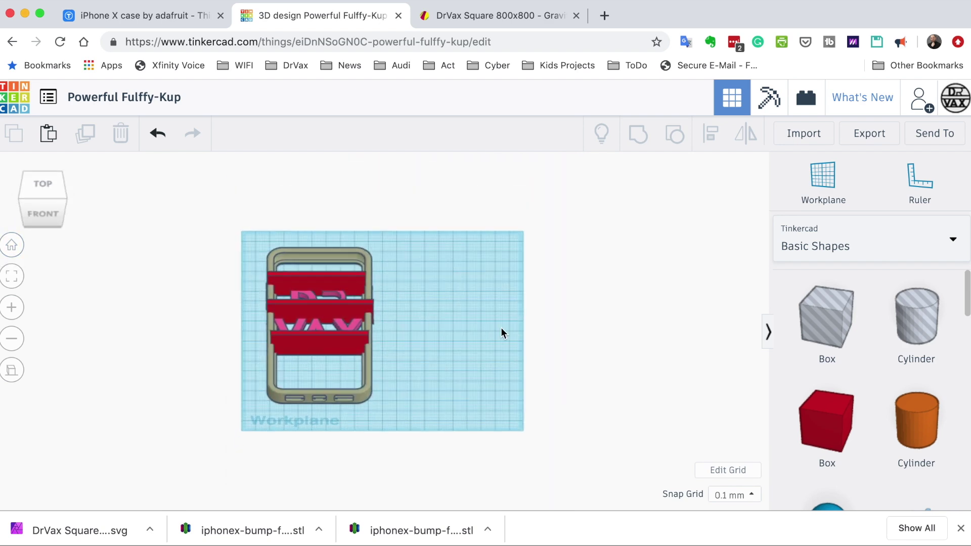
scroll(483, 331, down, 2)
scroll(483, 332, up, 3)
drag(484, 328, 498, 329)
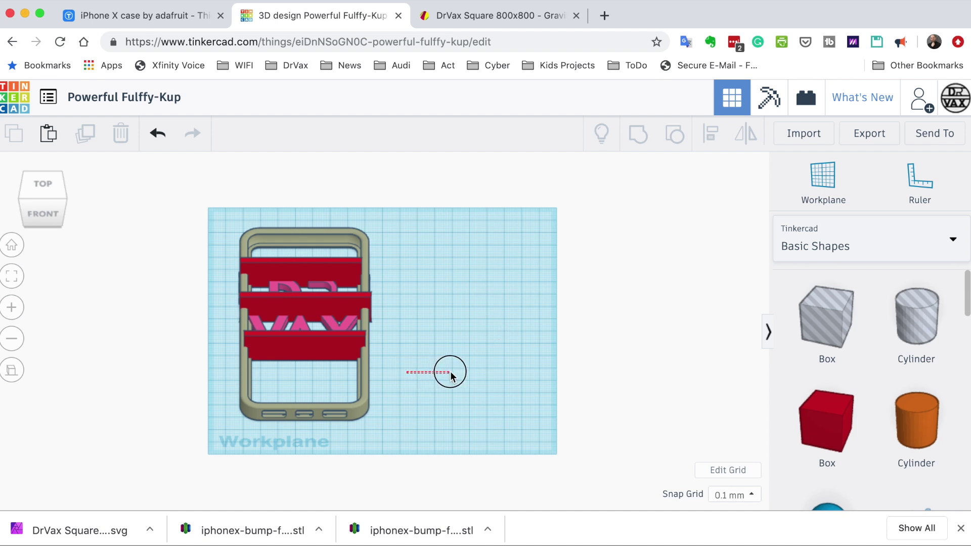
right_drag(456, 379, 456, 346)
right_drag(484, 344, 617, 345)
scroll(581, 350, down, 3)
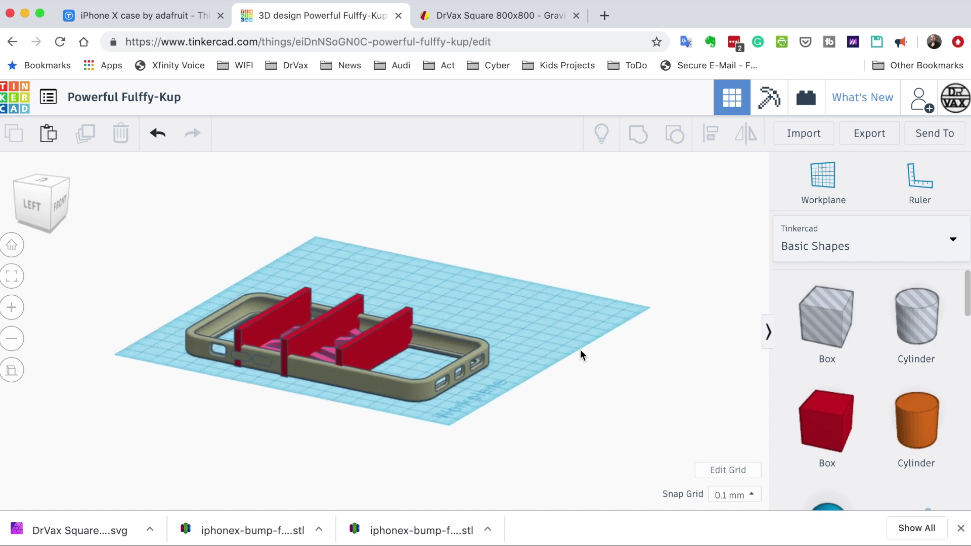
click(375, 344)
shift+click(323, 336)
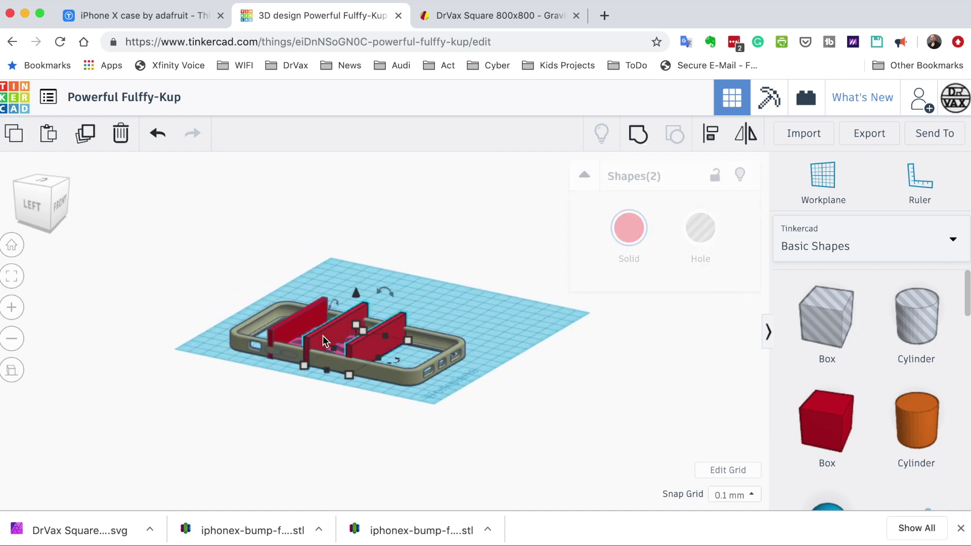
shift+click(289, 329)
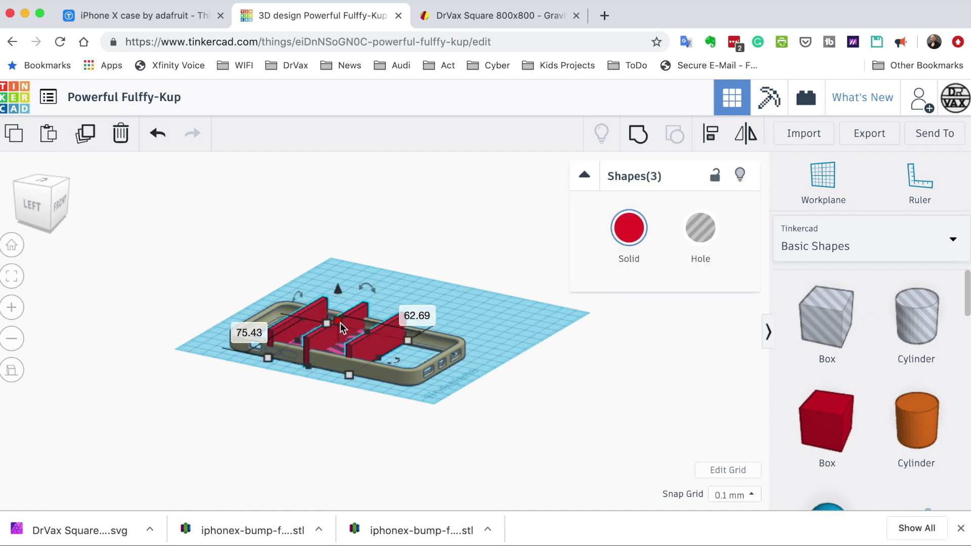
drag(342, 327, 342, 351)
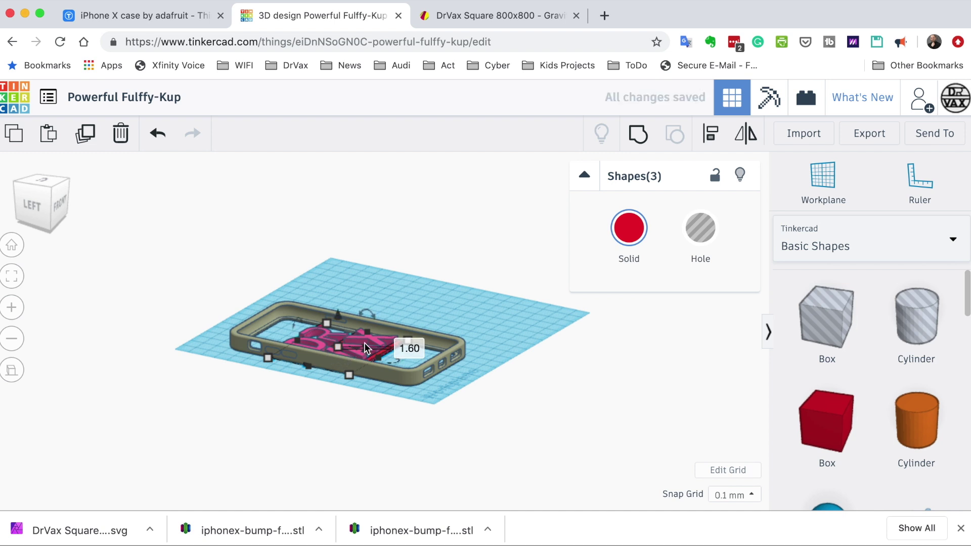
click(411, 351)
text(1)
key(Return)
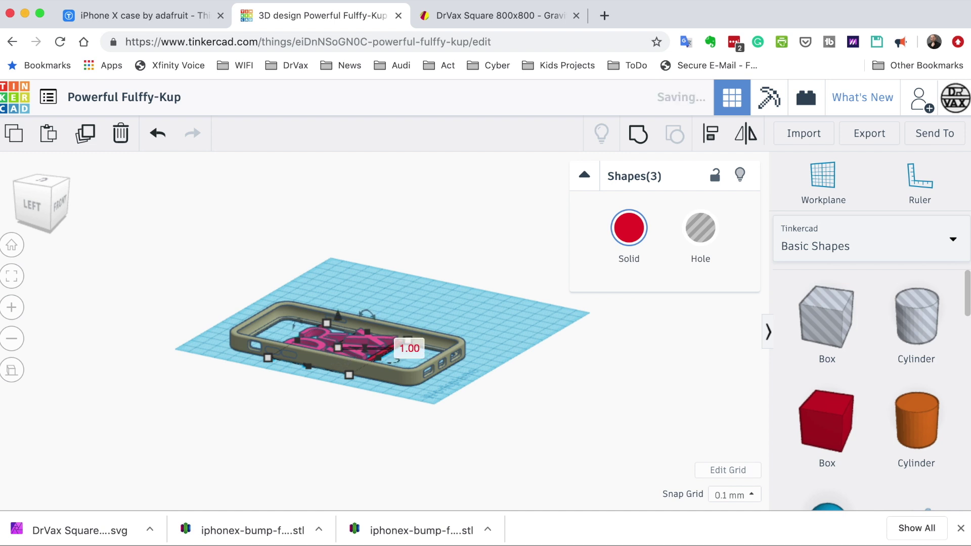
click(519, 388)
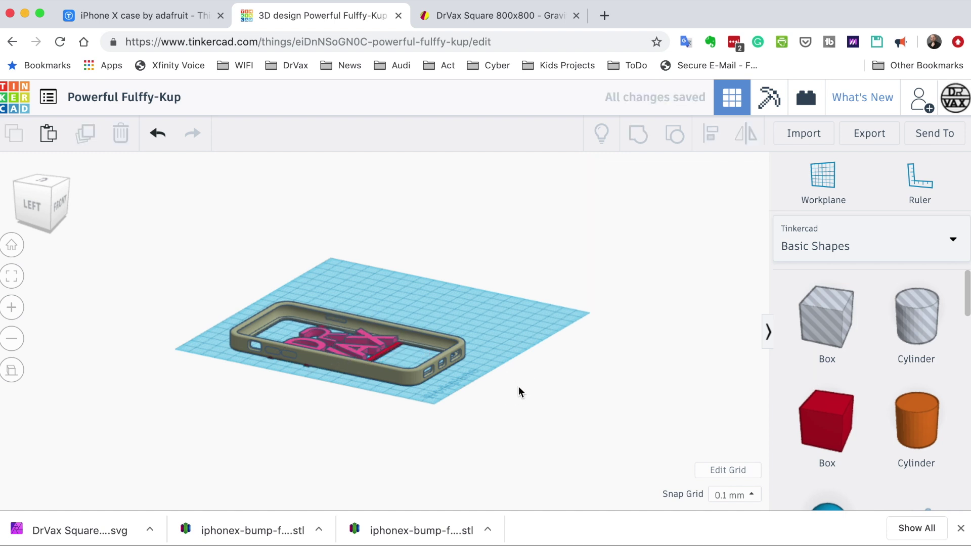
Set the height of the pink DR VAX logo to 1 mm
click(366, 338)
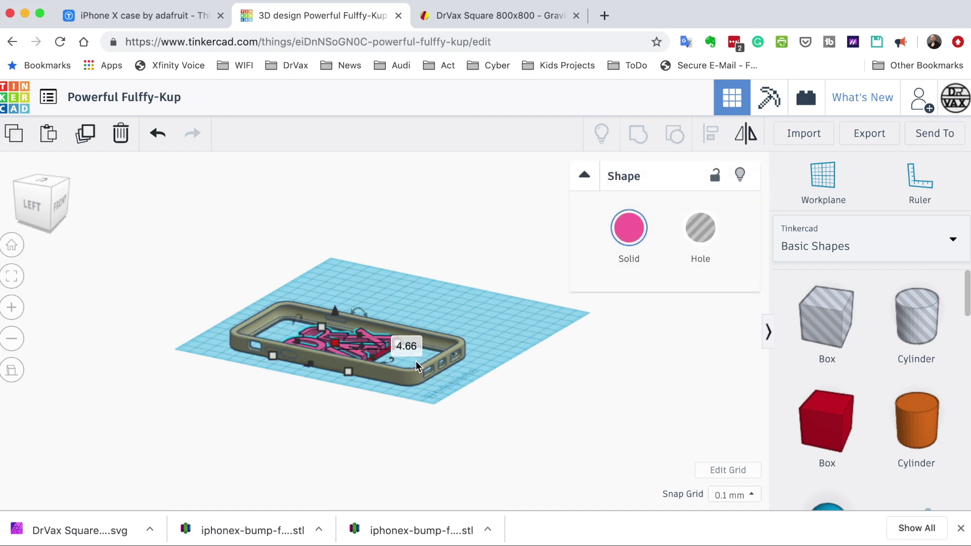
click(406, 348)
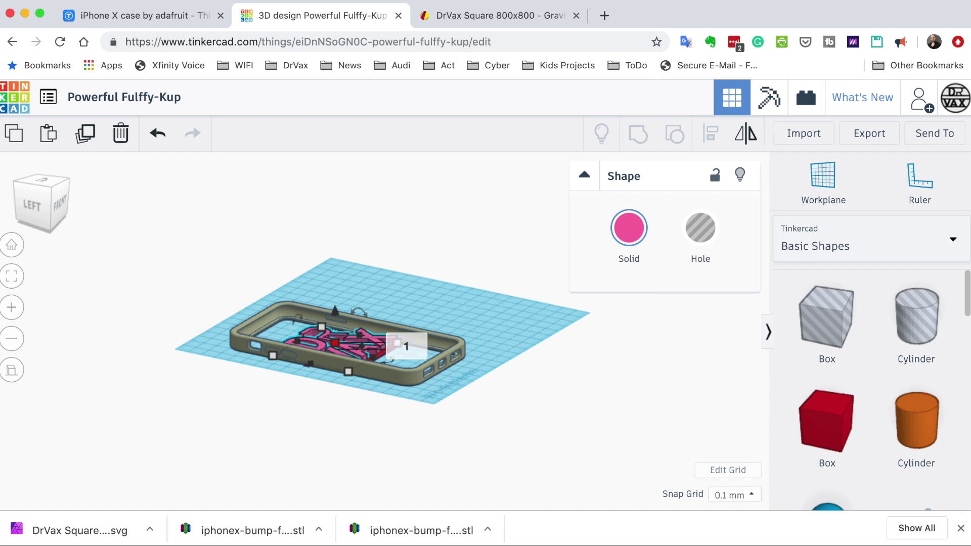
text(1)
key(Return)
click(521, 401)
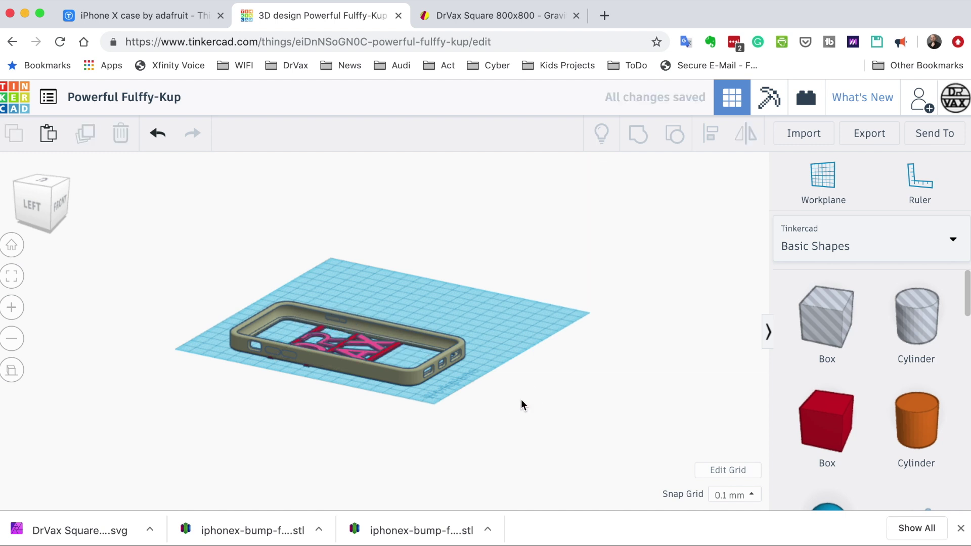
Shorten the middle bar from both ends to 65.2 mm so it stays within the case's side walls
scroll(521, 399, down, 1)
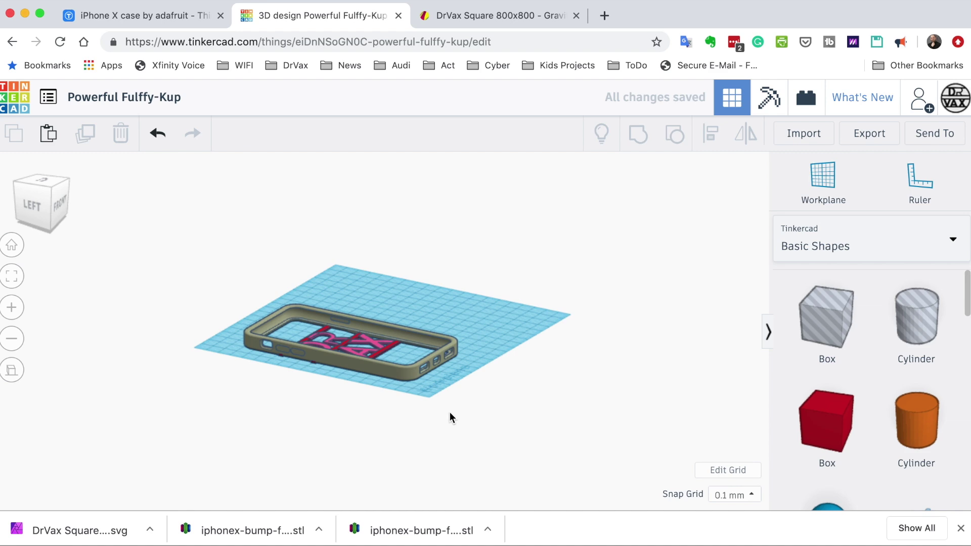
click(11, 247)
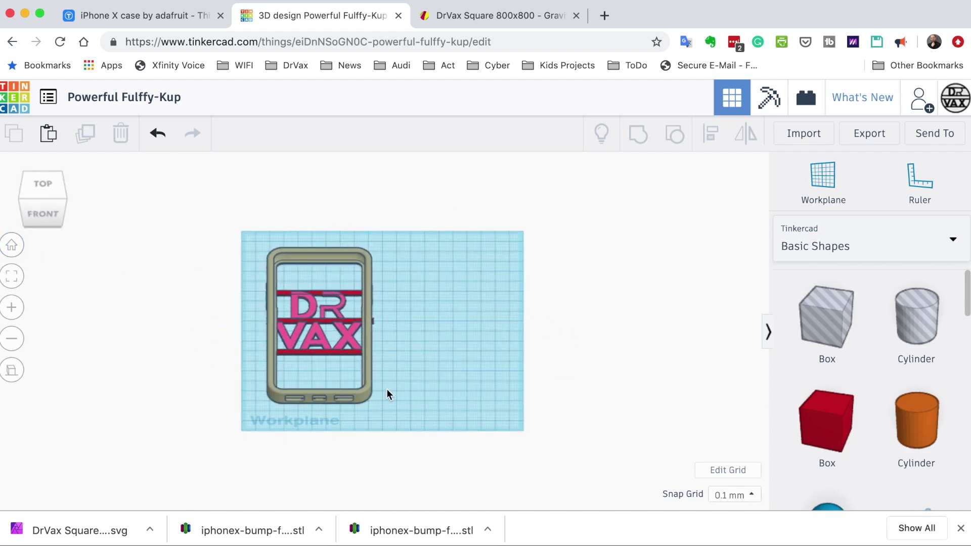
scroll(379, 323, up, 5)
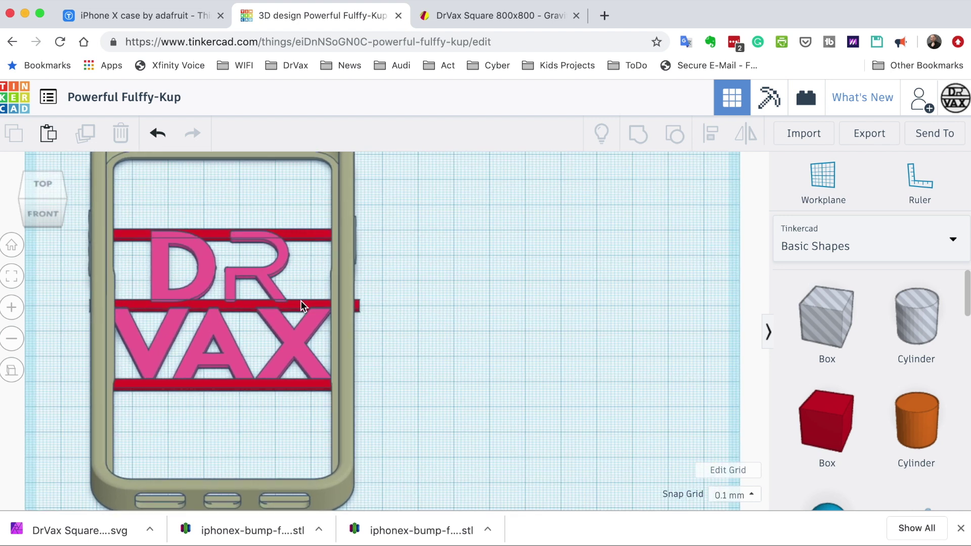
click(302, 304)
drag(359, 305, 340, 308)
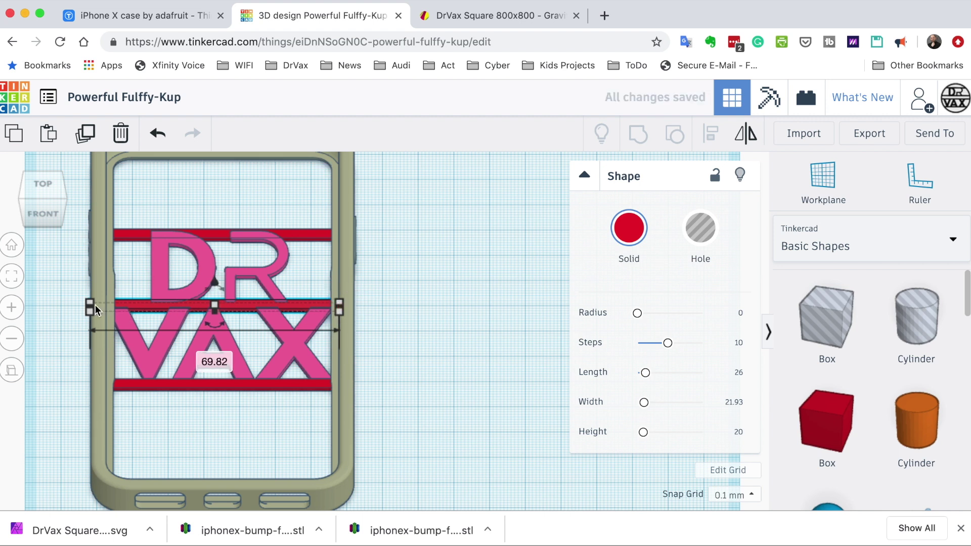
drag(91, 307, 107, 306)
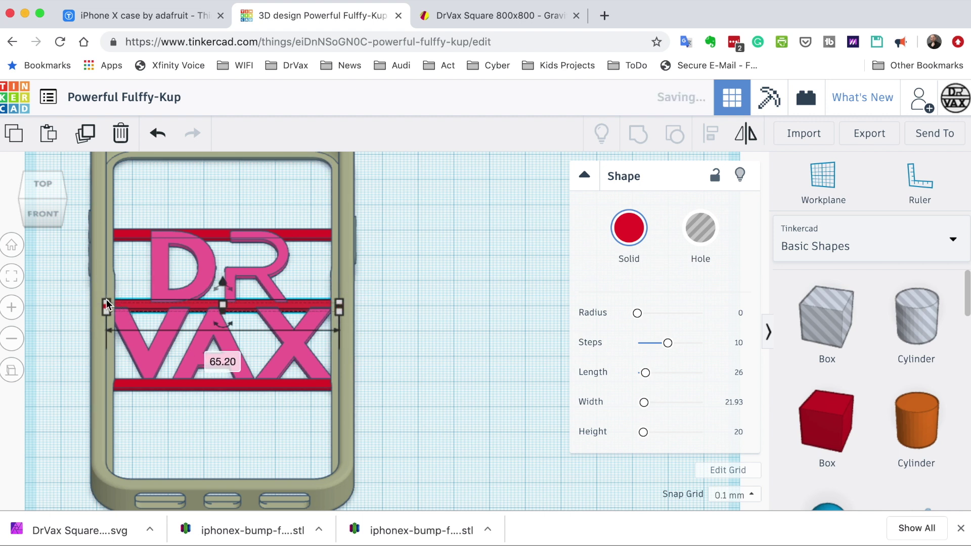
Group the case, the three red bars and the pink DR VAX logo into a single shape
click(320, 233)
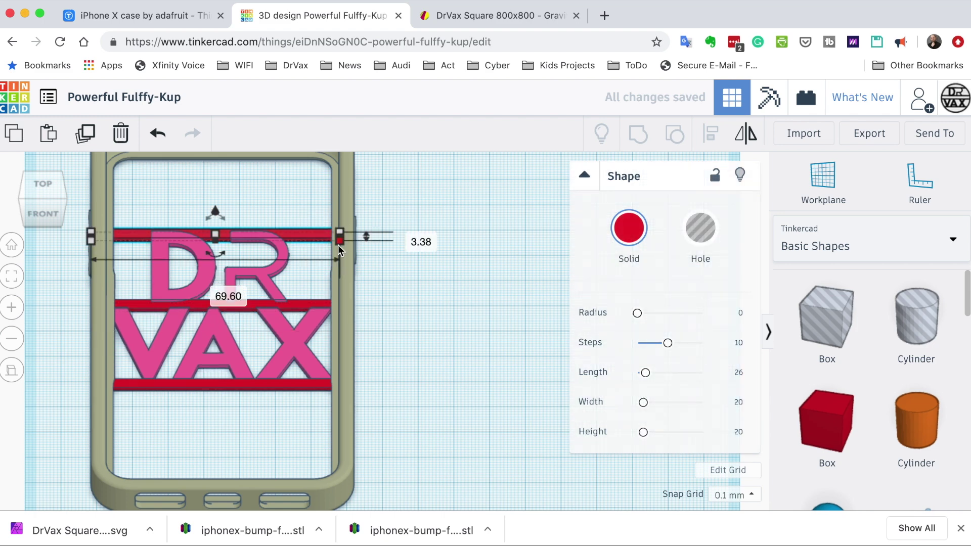
click(311, 299)
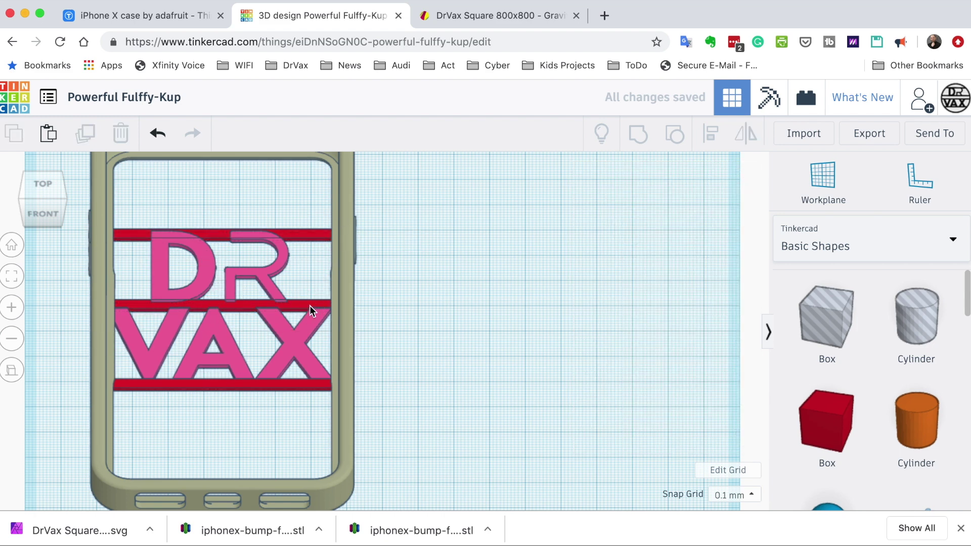
click(309, 306)
click(462, 317)
scroll(461, 317, down, 4)
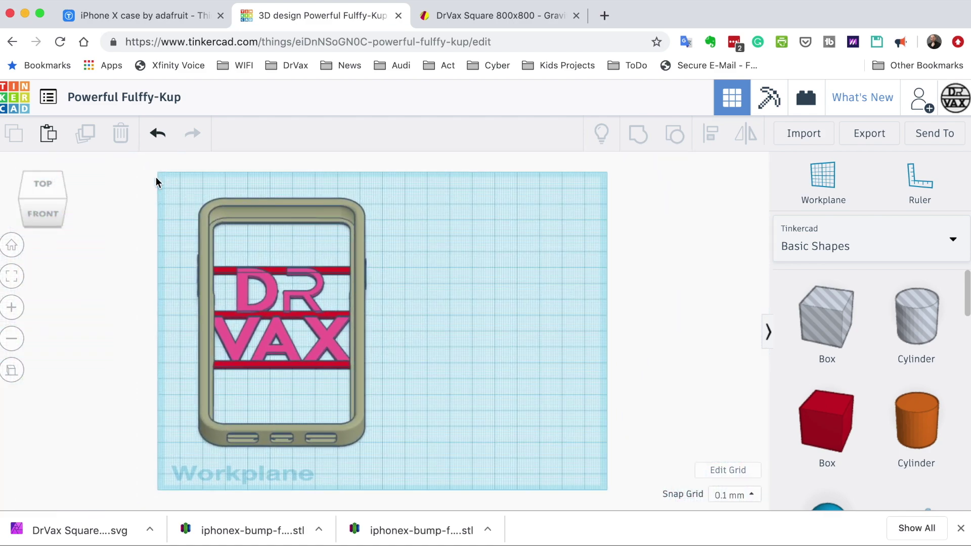
drag(151, 172, 414, 465)
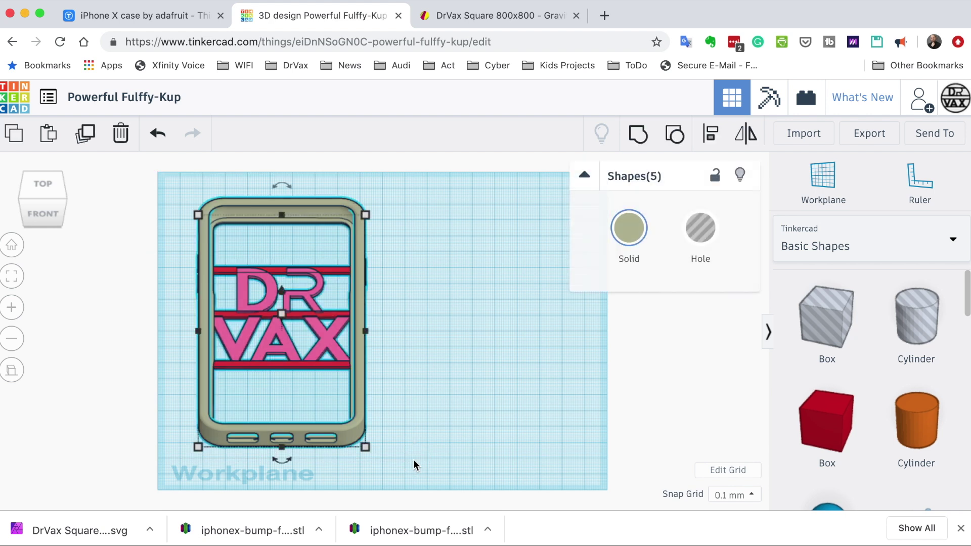
click(641, 135)
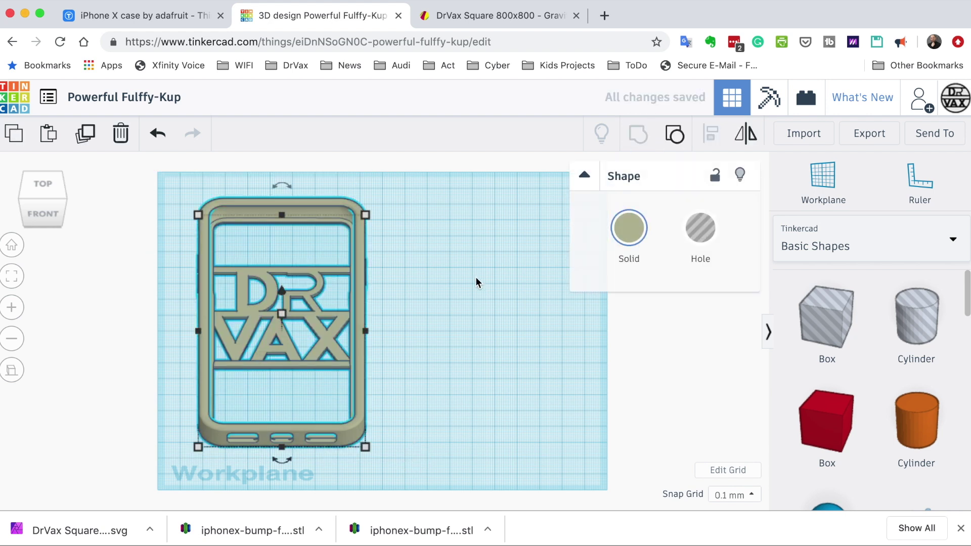
click(474, 283)
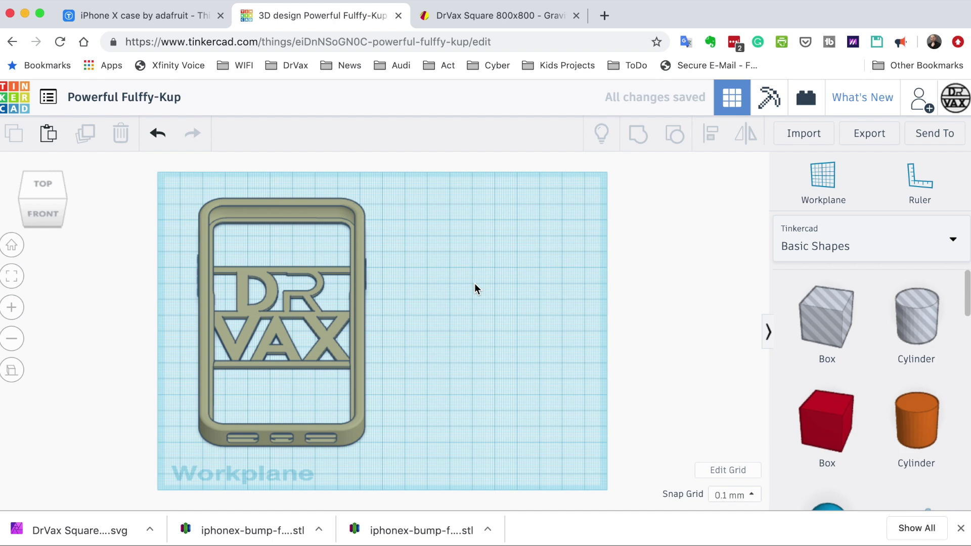
Inspect the merged case straight from above and ungroup it into its separate case, bars and logo
scroll(474, 283, down, 2)
scroll(475, 283, up, 3)
drag(474, 284, 515, 283)
scroll(510, 302, up, 2)
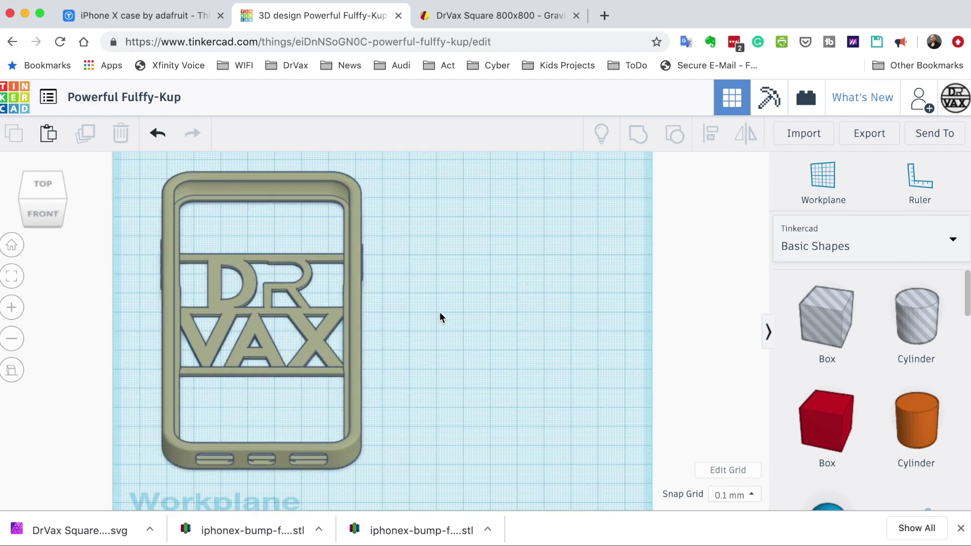
click(49, 188)
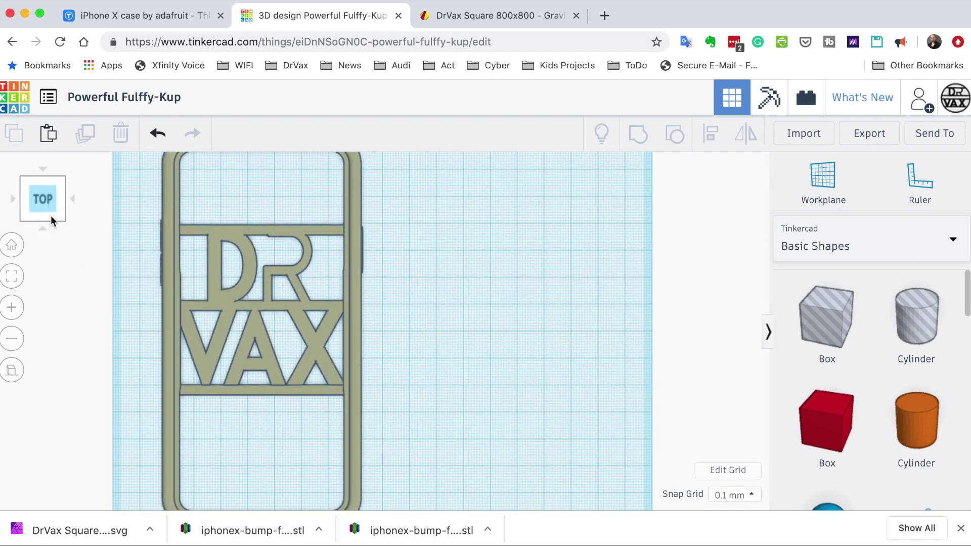
click(254, 229)
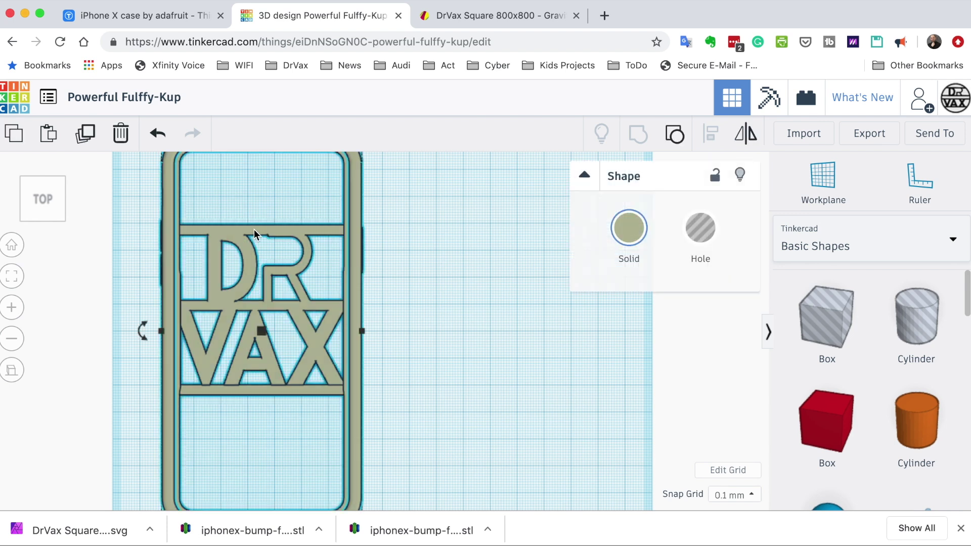
click(673, 136)
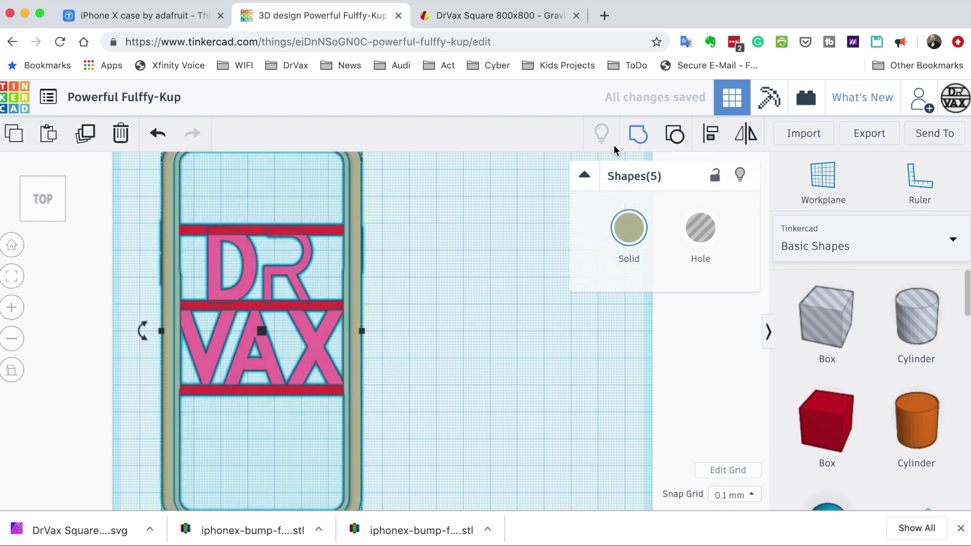
Nudge the red bar above DR slightly downward so it overlaps the tops of the letters more
click(317, 229)
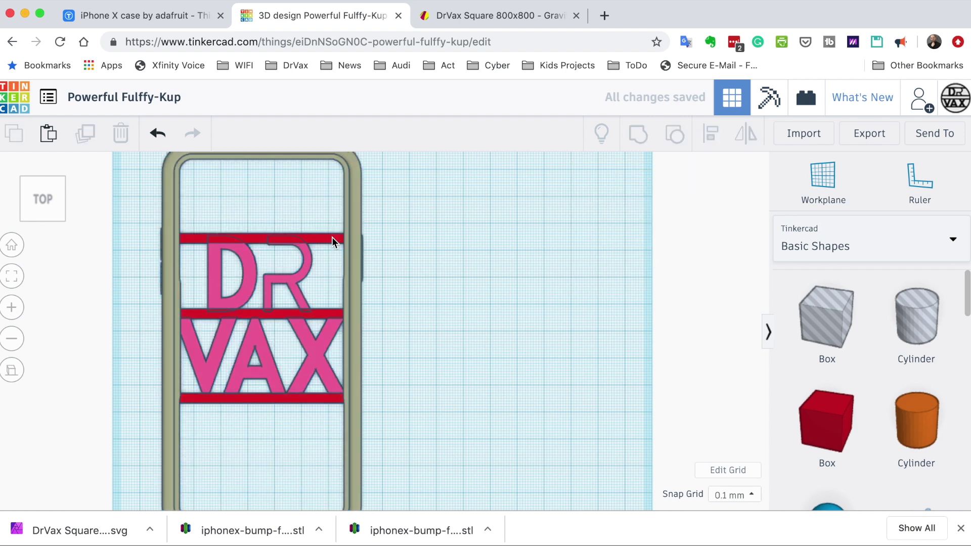
click(332, 238)
key(Down)
key(Down)
key(Down)
key(Down)
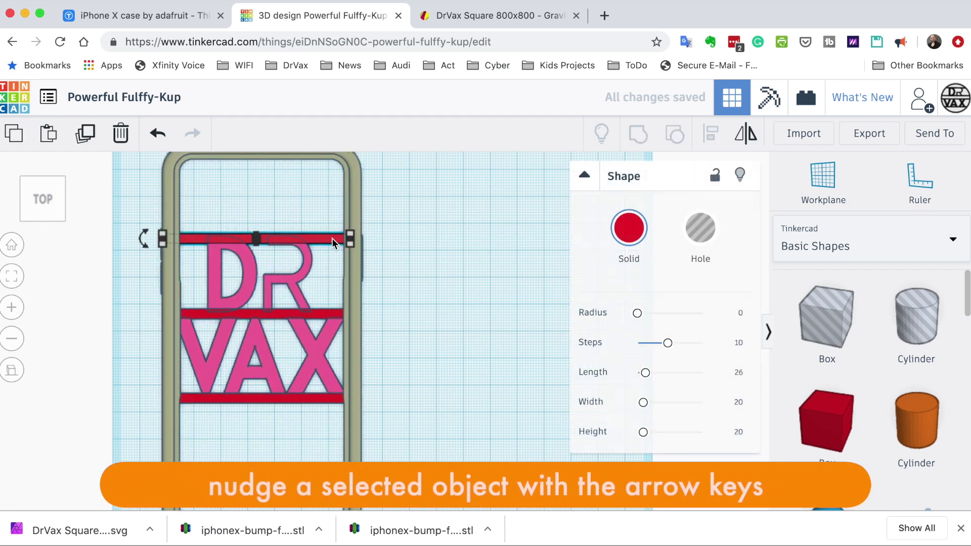
key(Down)
key(Down)
key(Down)
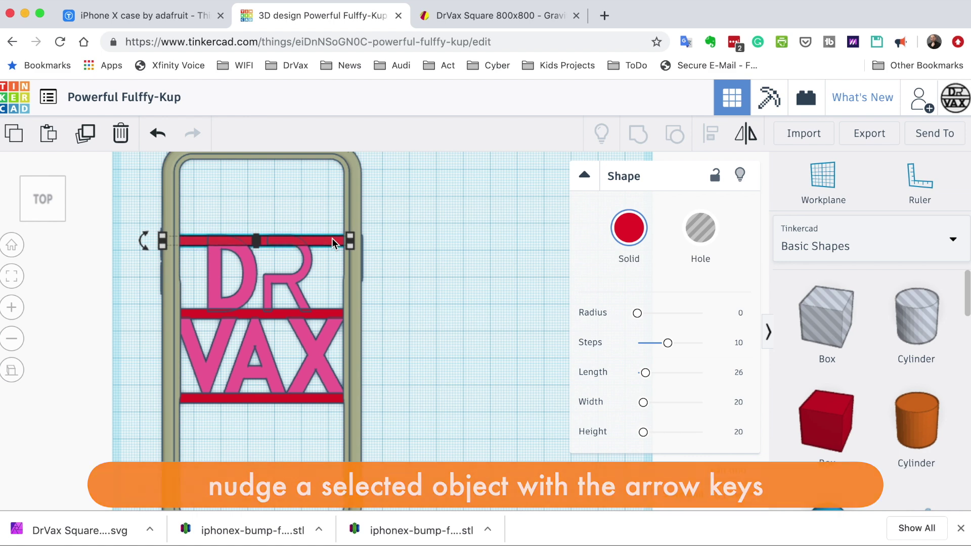
click(424, 274)
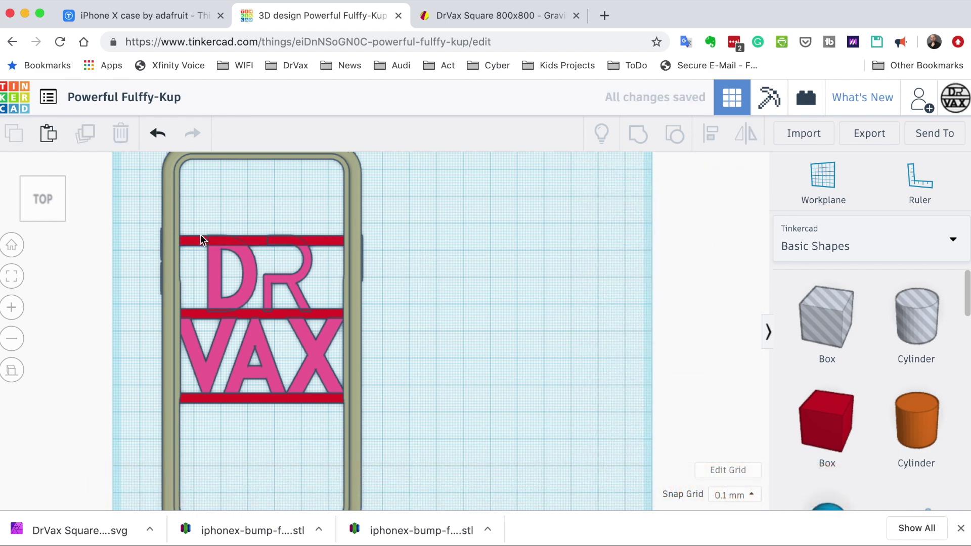
Group the case, the logo and all three bars again, with the upper bar in its nudged position
scroll(130, 172, down, 3)
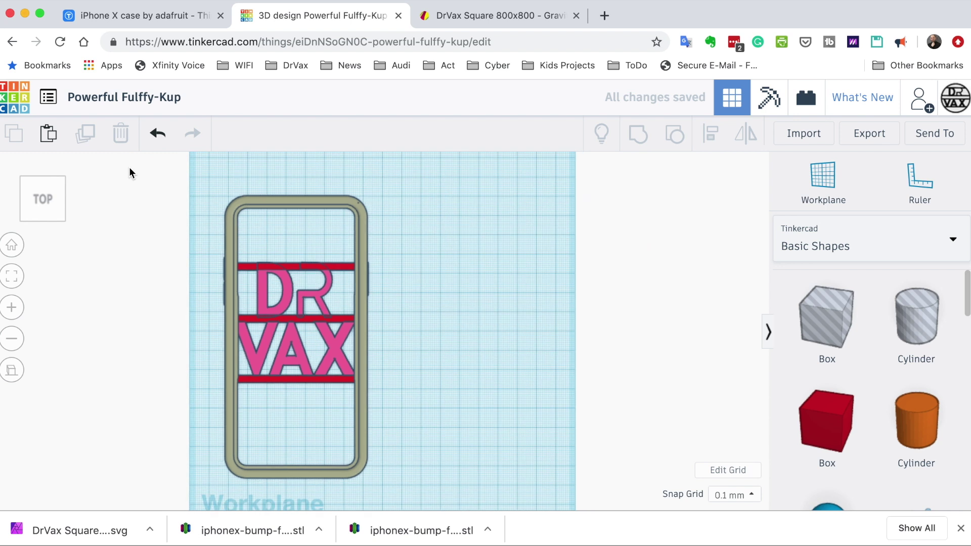
drag(171, 171, 438, 485)
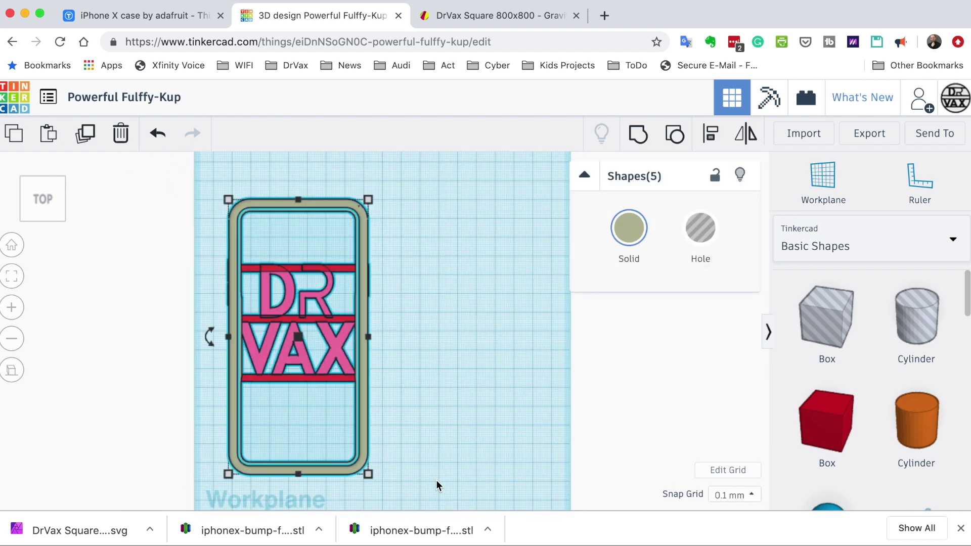
click(638, 133)
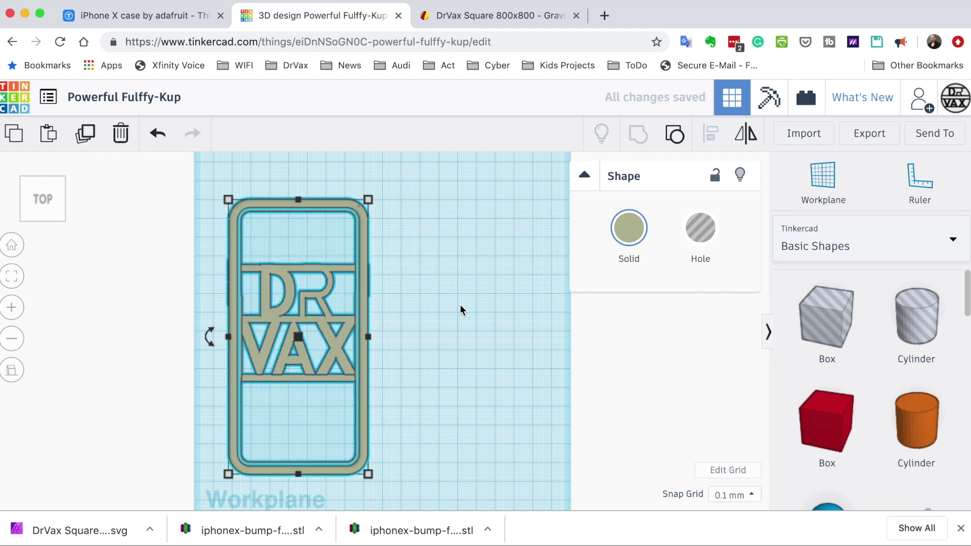
click(470, 345)
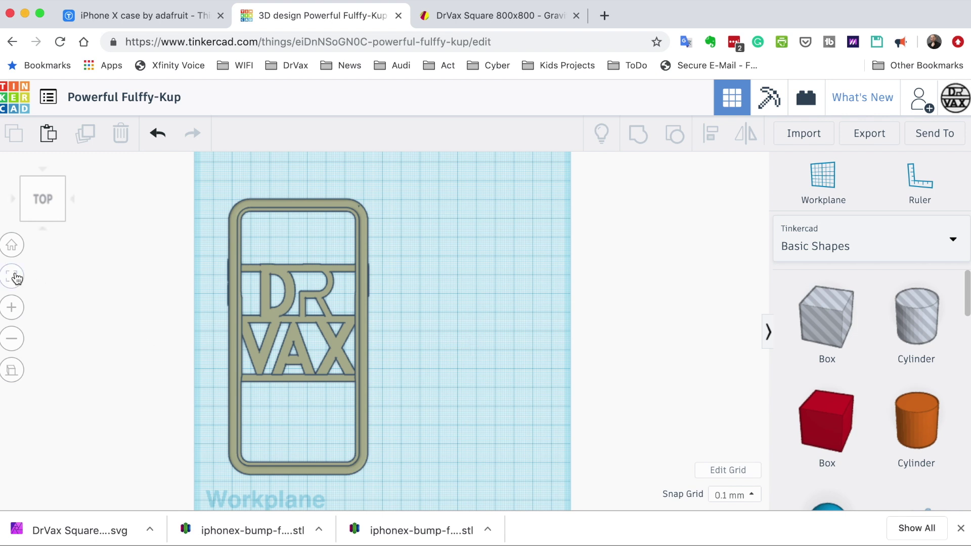
Check the grouped case from the front and from above, and ungroup it to free the logo for editing
click(11, 244)
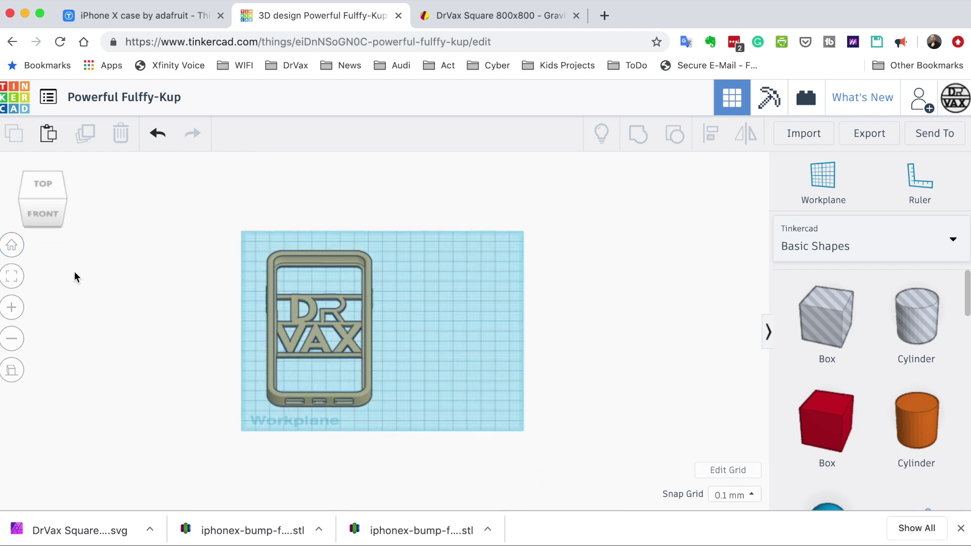
click(42, 217)
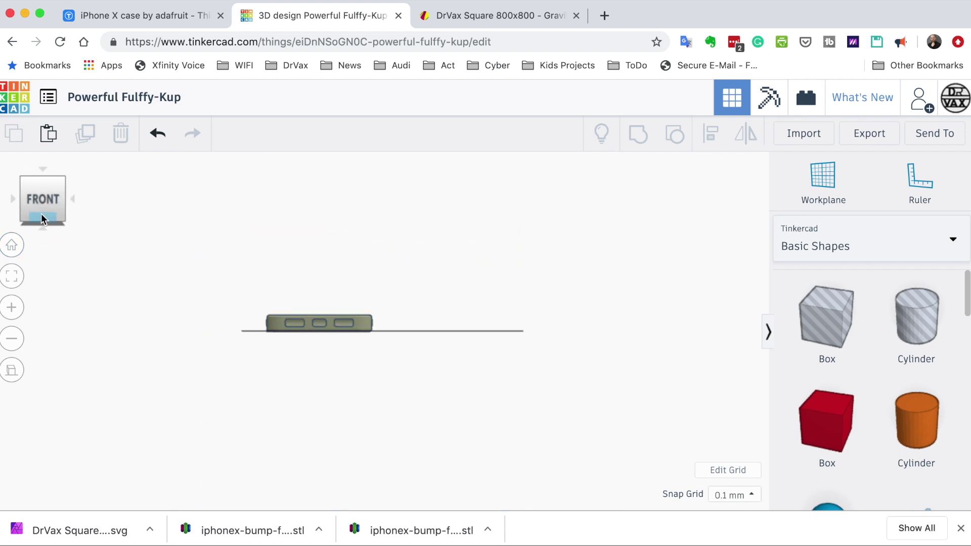
click(11, 247)
right_drag(375, 314, 376, 368)
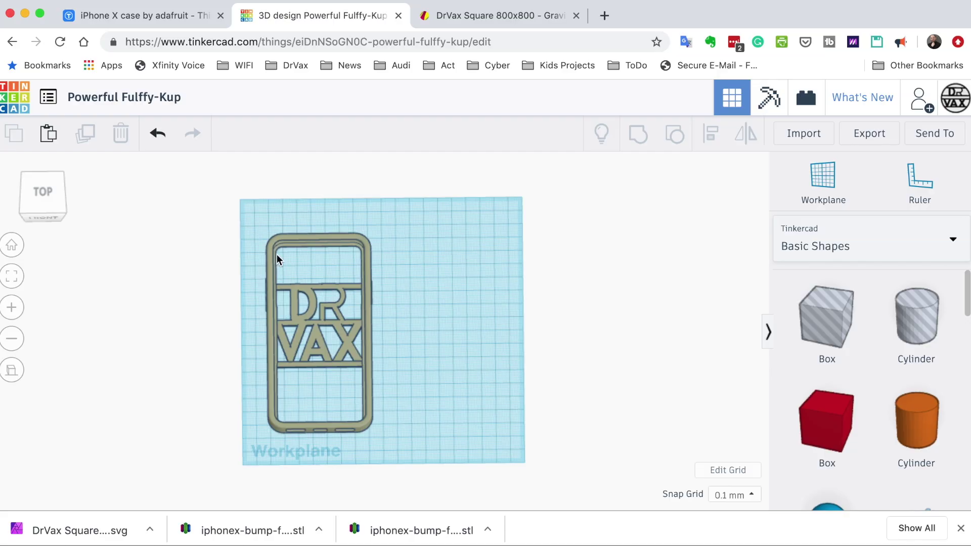
click(311, 304)
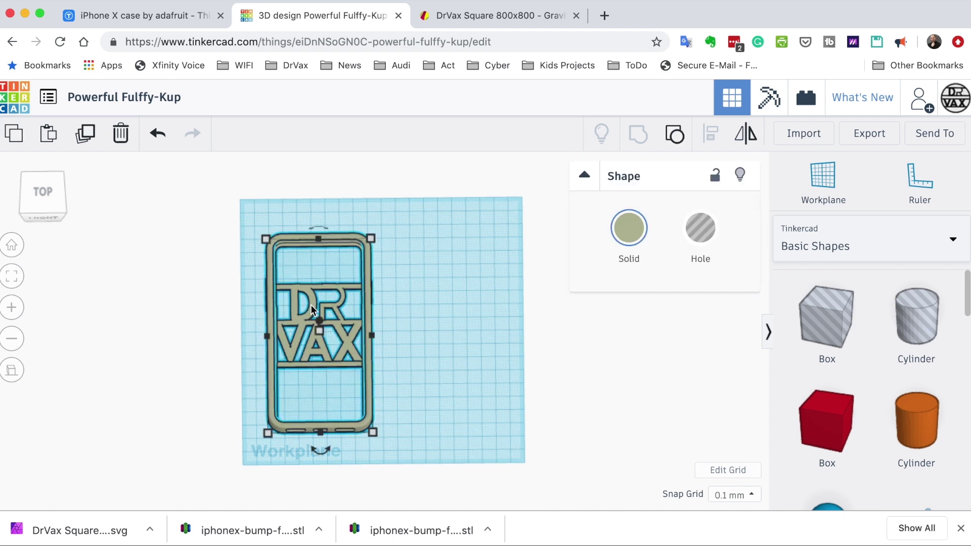
click(675, 136)
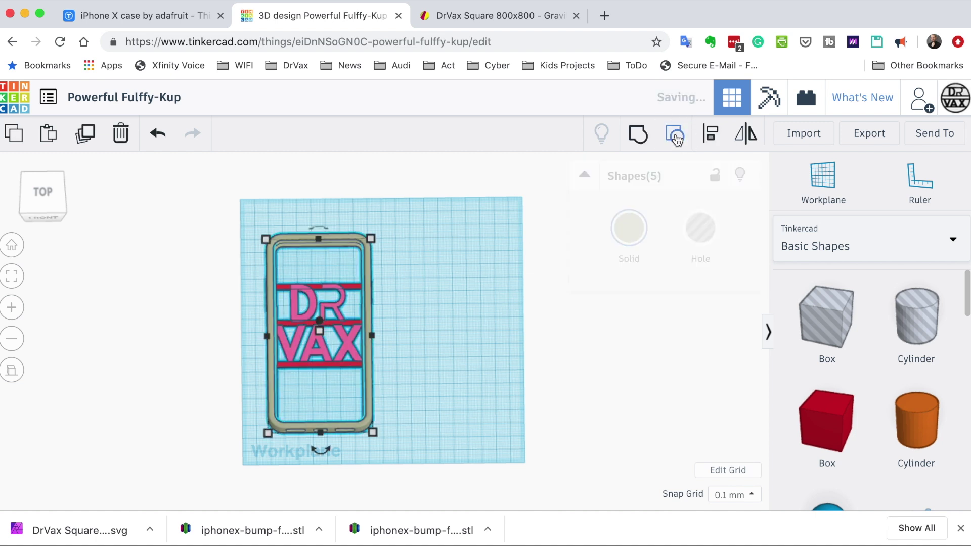
click(468, 330)
Mirror the pink DR VAX logo horizontally so its lettering is reversed inside the case opening
click(337, 308)
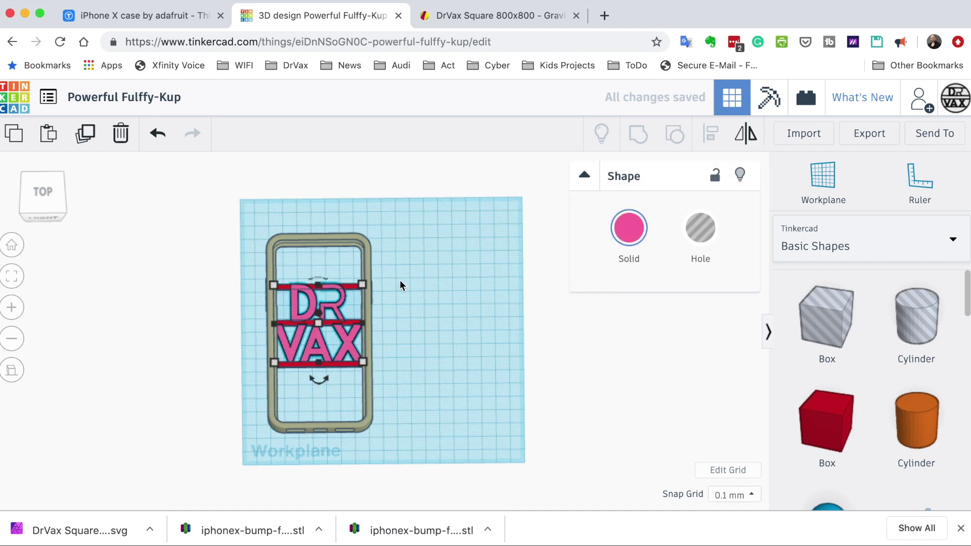
click(746, 134)
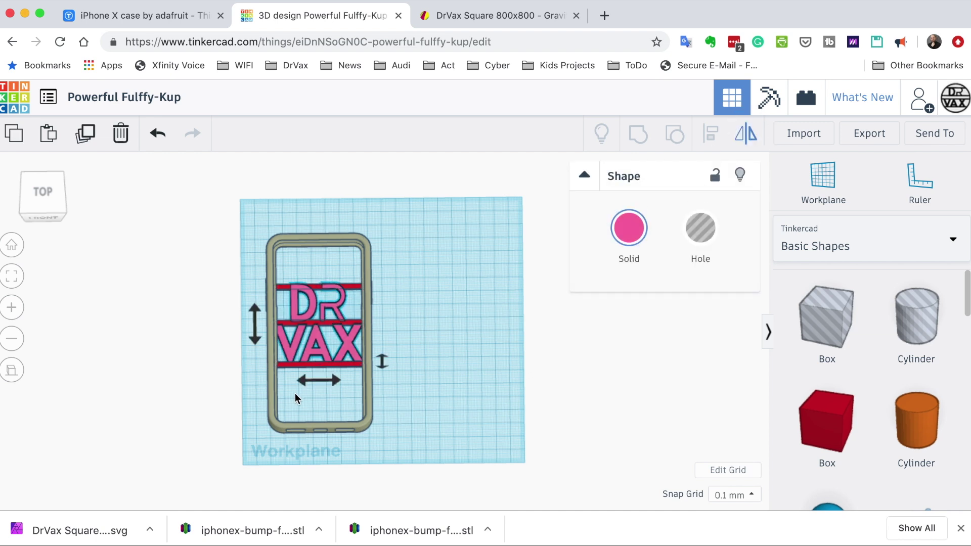
click(317, 380)
click(439, 377)
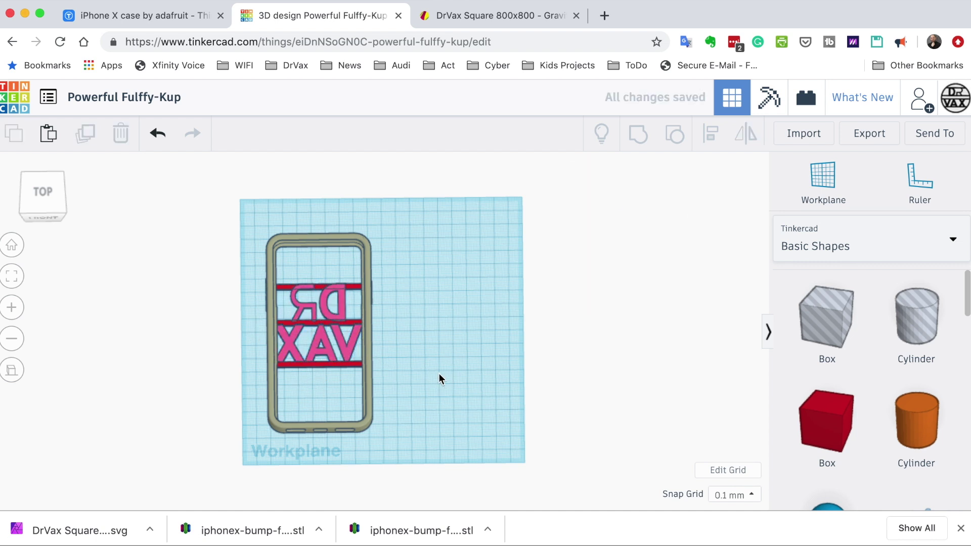
Group the case, bars and mirrored logo into one shape, and export everything in the design as an STL file
drag(231, 223, 401, 455)
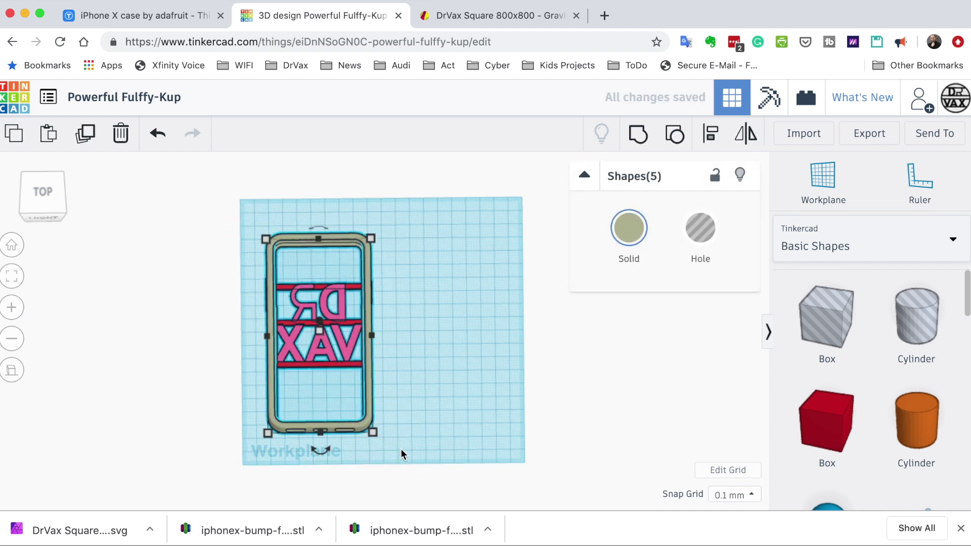
click(638, 140)
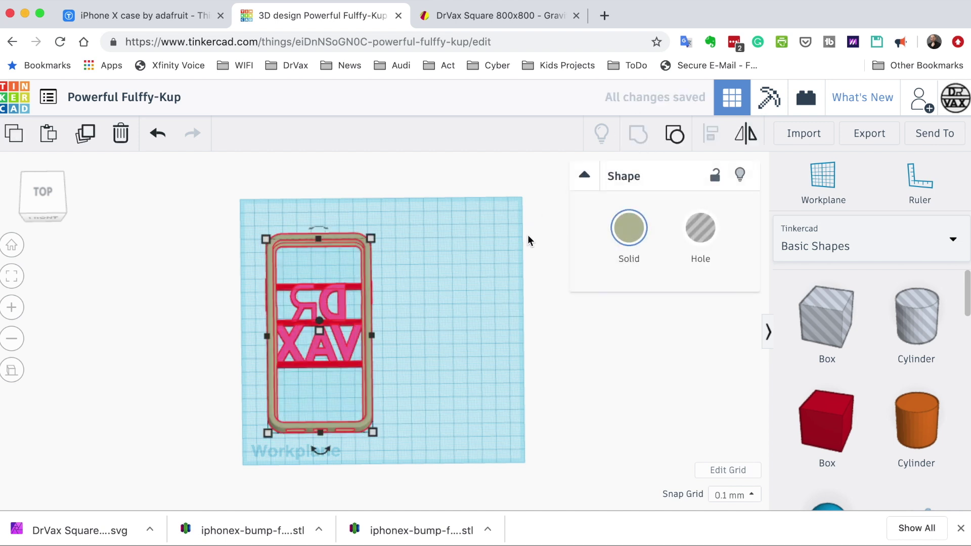
click(502, 280)
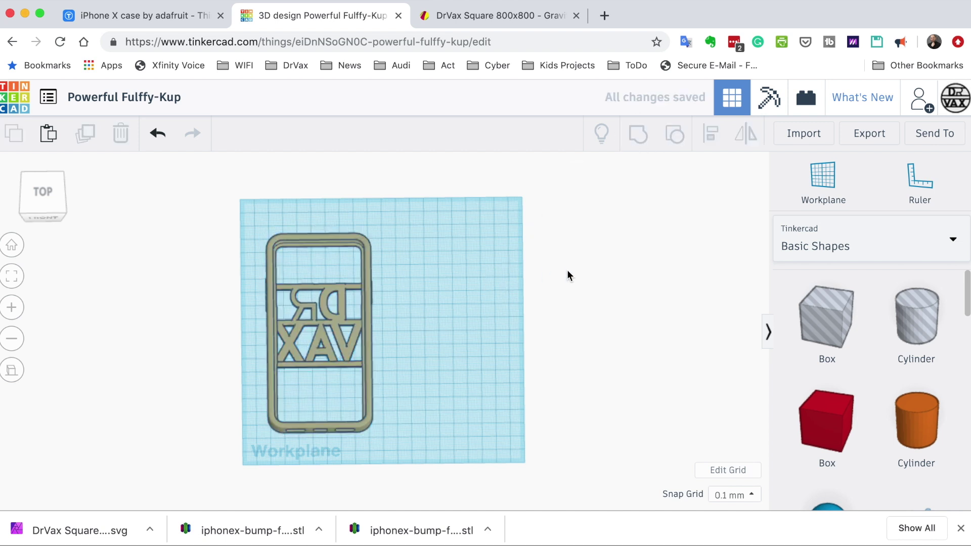
click(870, 133)
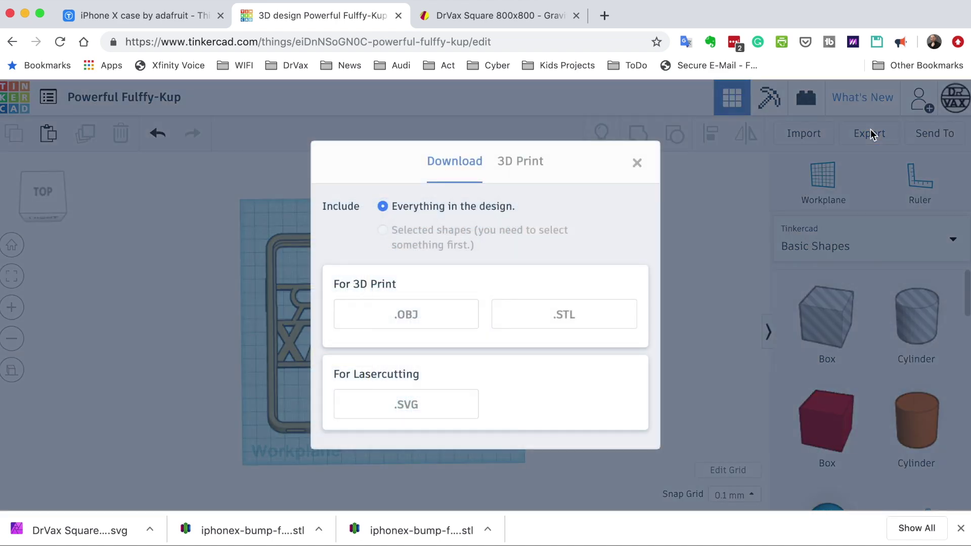
click(588, 314)
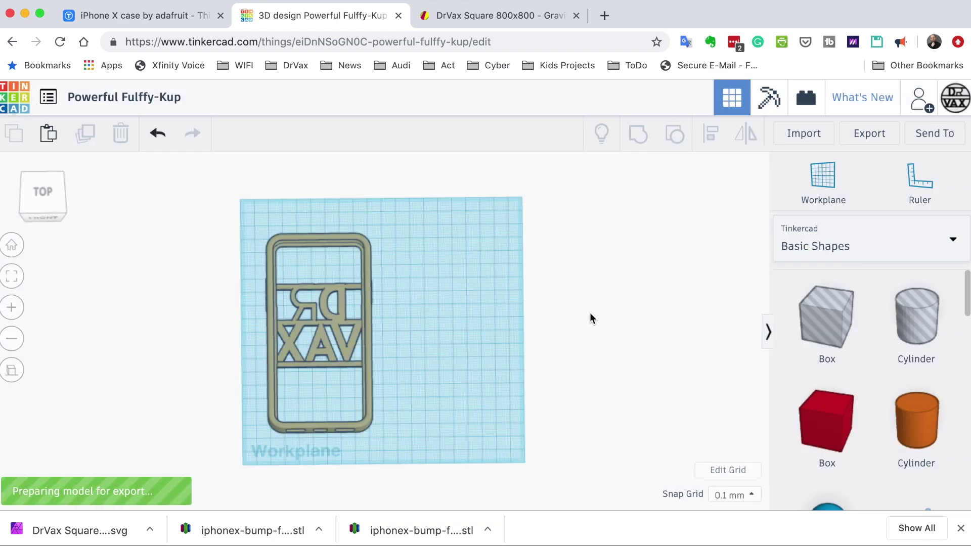